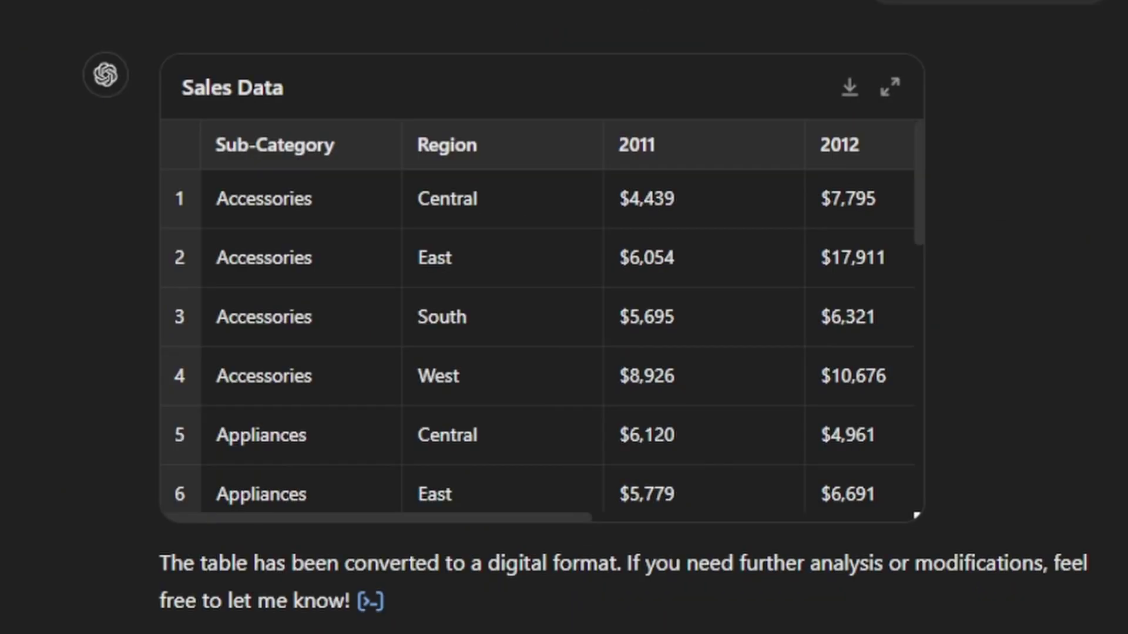
Step: Scroll the Sales Data table sideways to view its later year columns
left_click_drag(323, 518, 292, 524)
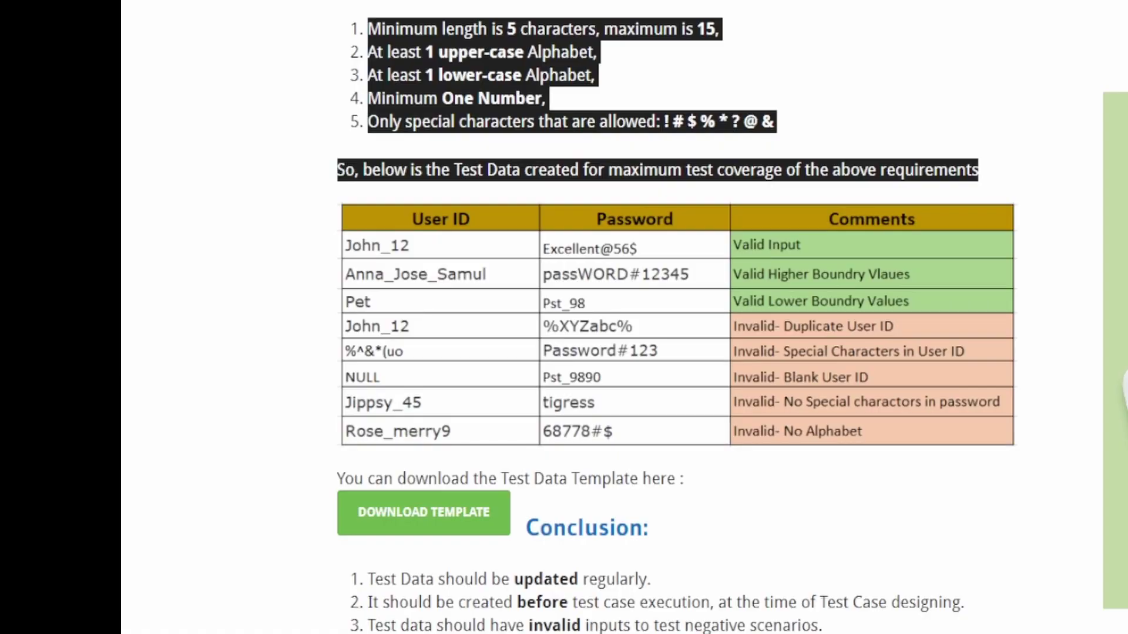
Step: Paste the test-data table picture into Excel, move it into place, then paste it into Word
key("alt+Tab")
key("ctrl+v")
left_click_drag(438, 302, 649, 428)
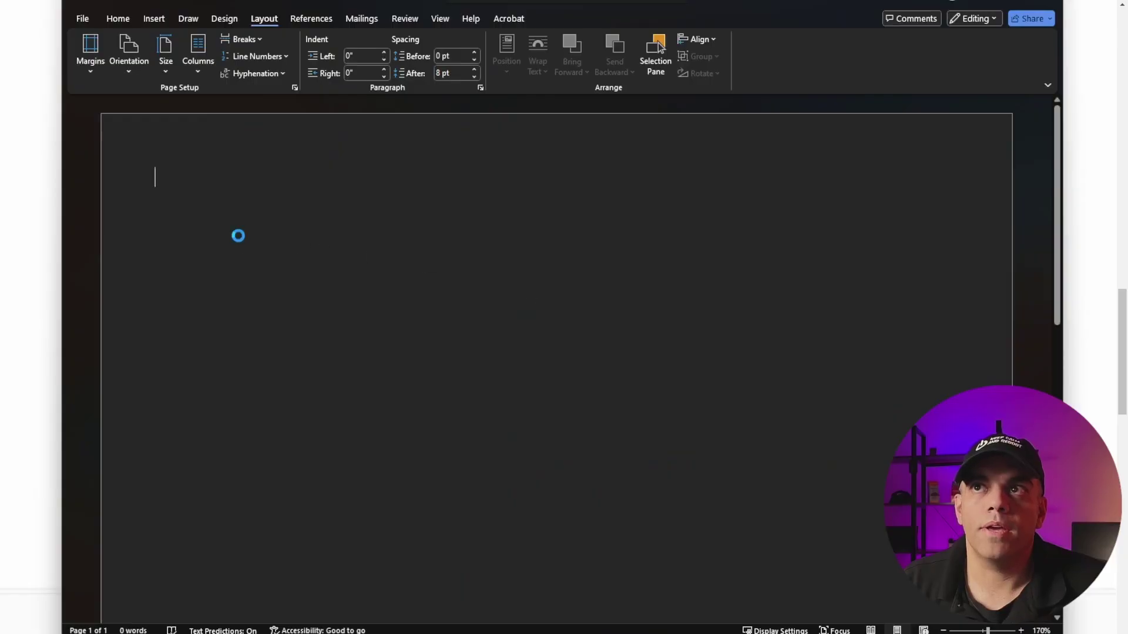
key("ctrl+v")
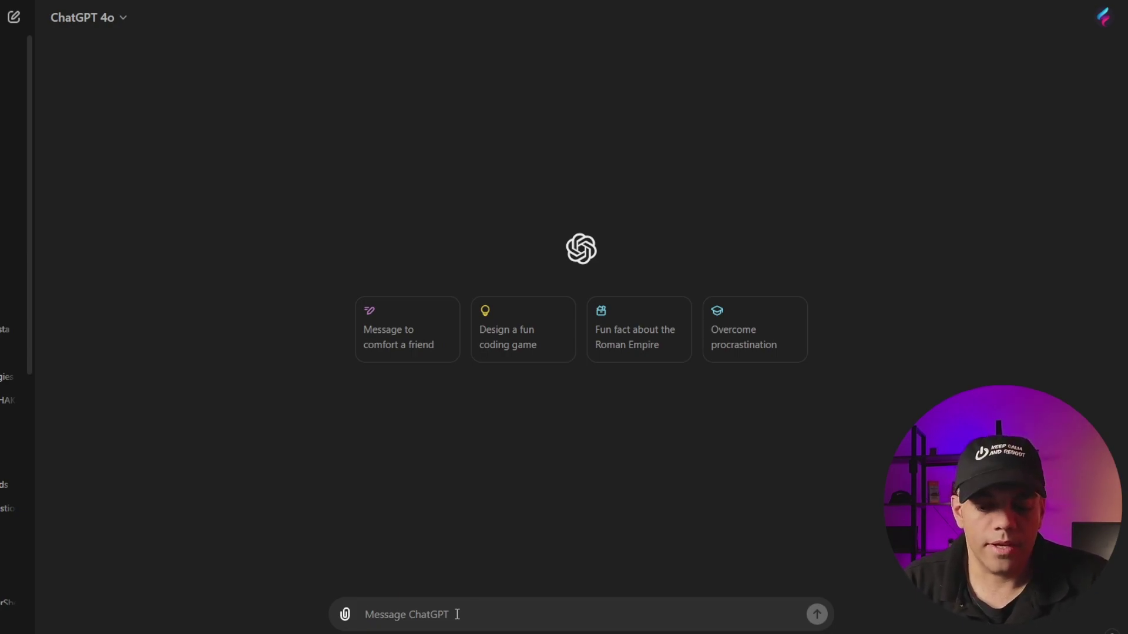
Step: Send ChatGPT the test-data table image with the note 'this is a table'
type("this ")
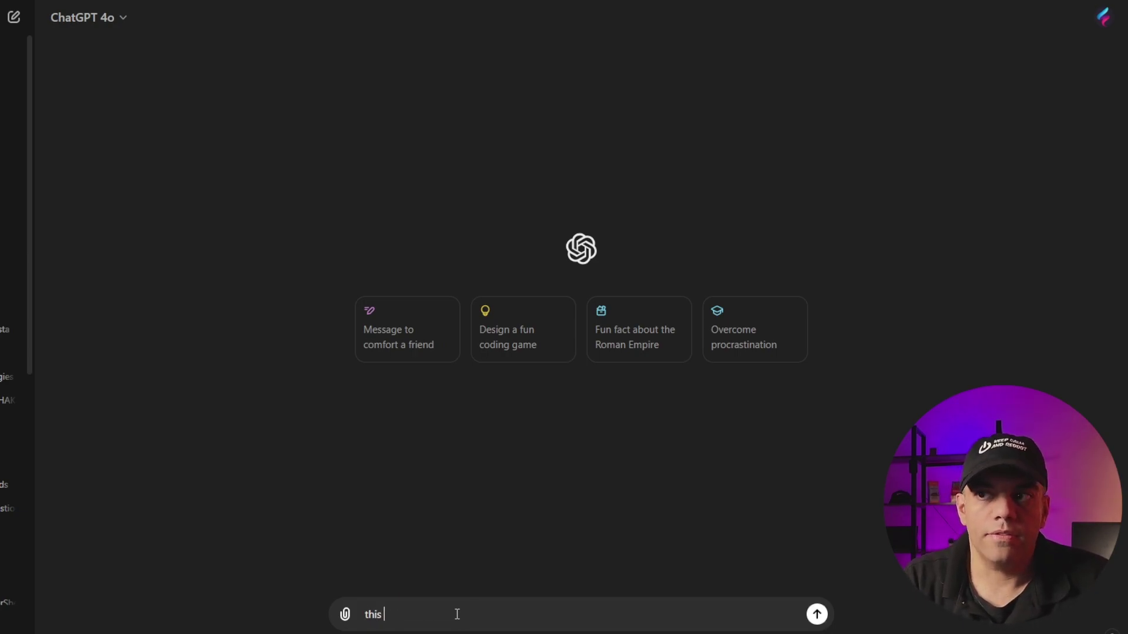
type("is a table")
key("shift+Return")
key("ctrl+v")
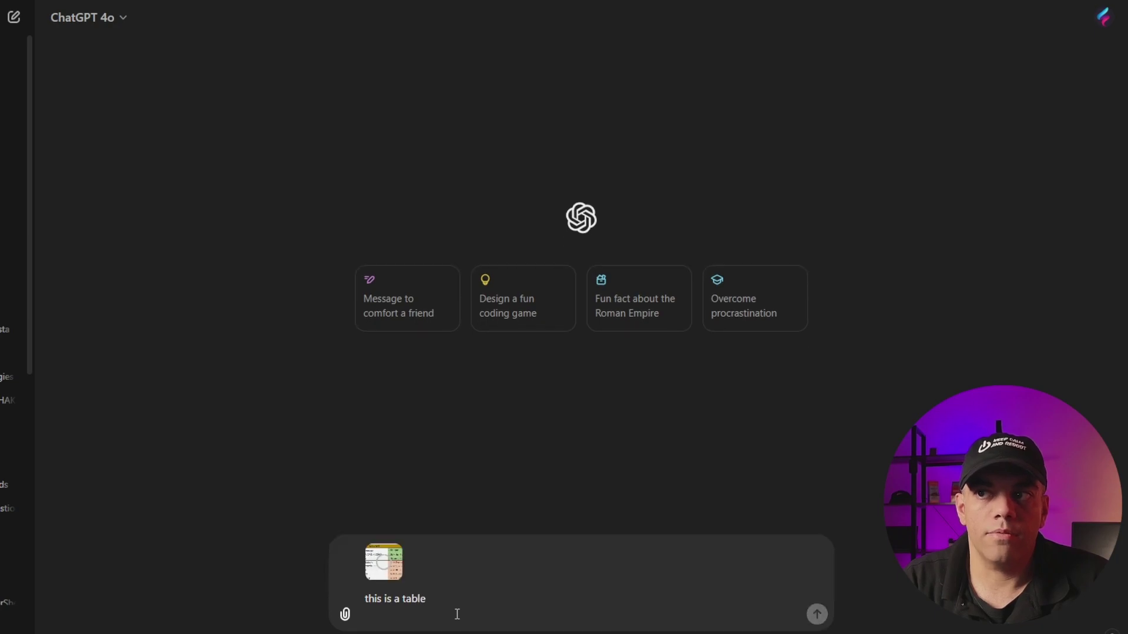
key("Return")
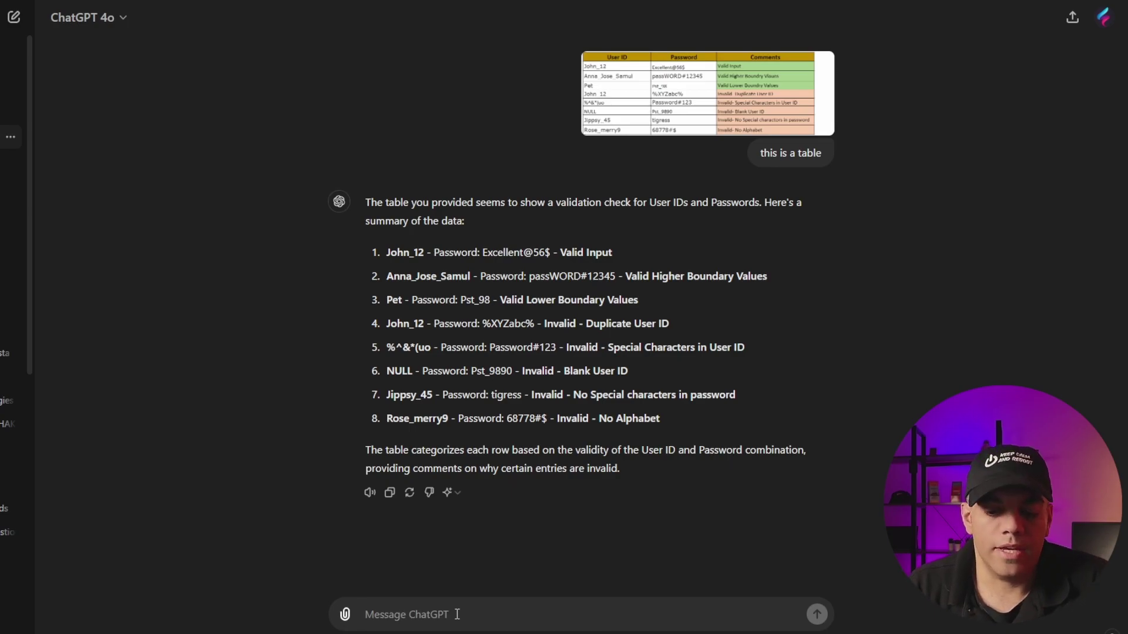
Step: Ask ChatGPT to 'turn this into a table' and then 'turn into a csv for download'
type("turn this into a tab")
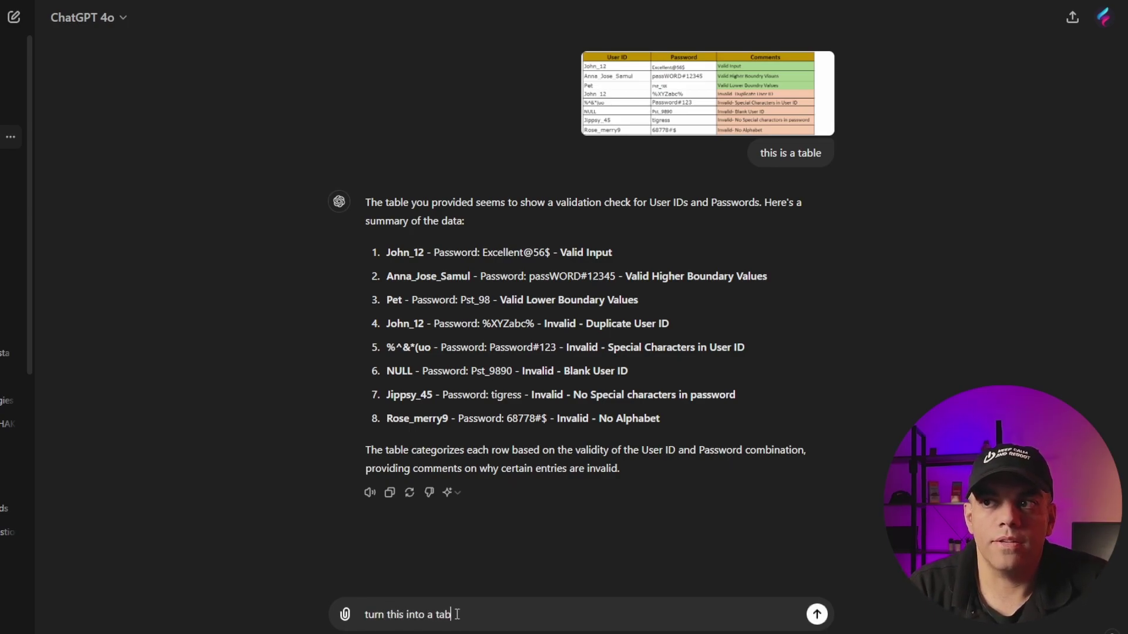
type("le")
key("Return")
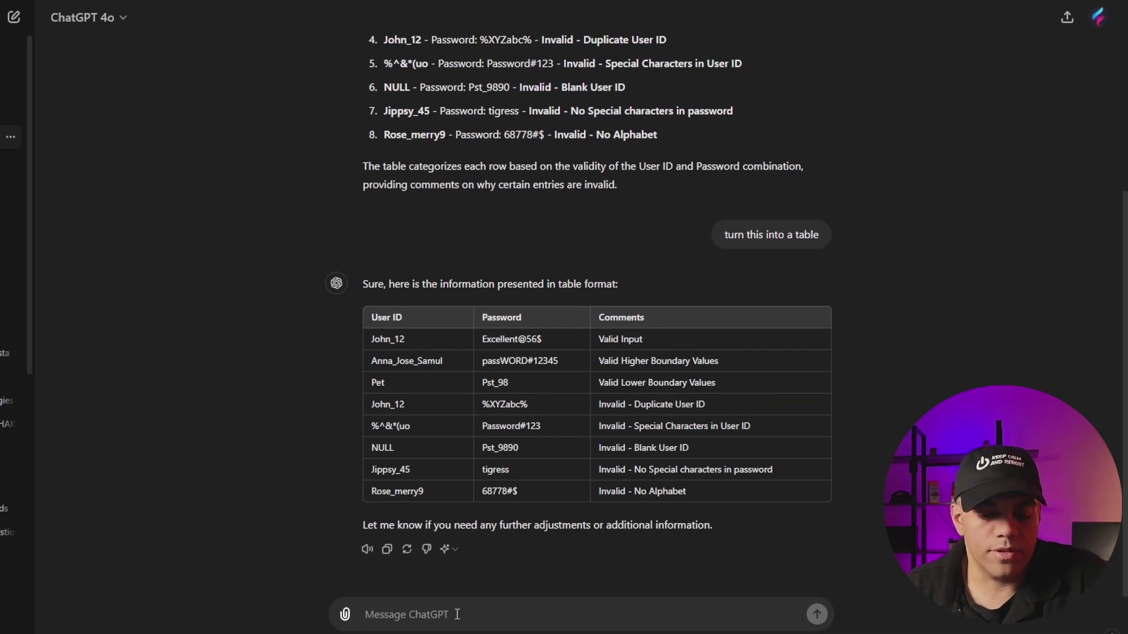
type("turn into a csv")
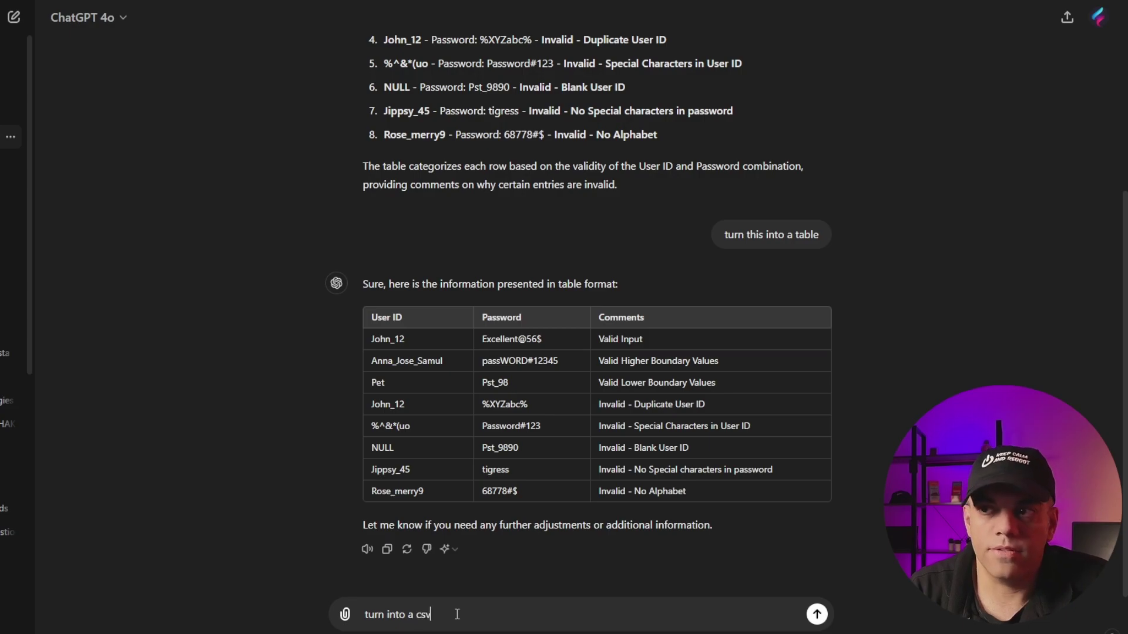
type(" for download")
key("Return")
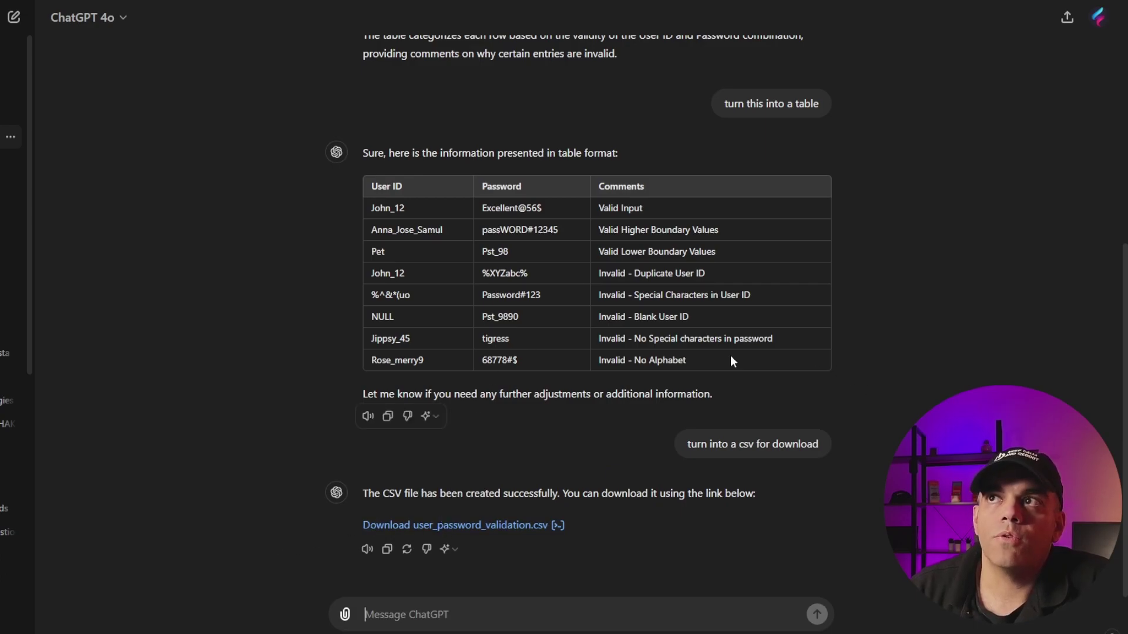
Step: Select the returned User ID / Password / Comments table and copy it
scroll(687, 343, "up", 5)
left_click_drag(389, 168, 647, 300)
scroll(599, 105, "up", 1)
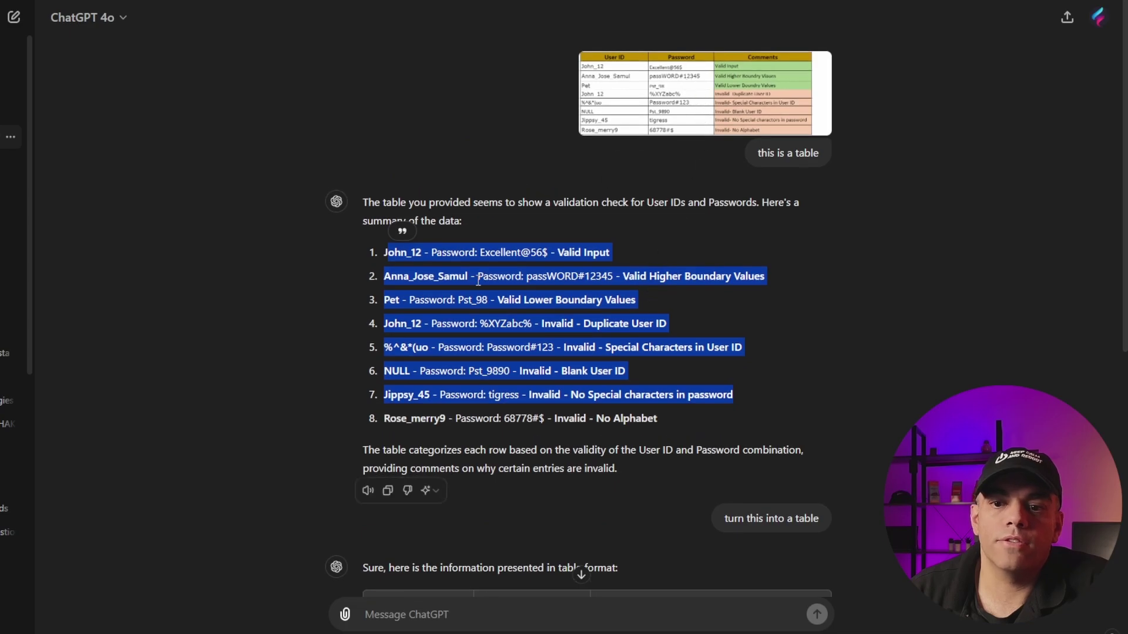
scroll(611, 255, "down", 6)
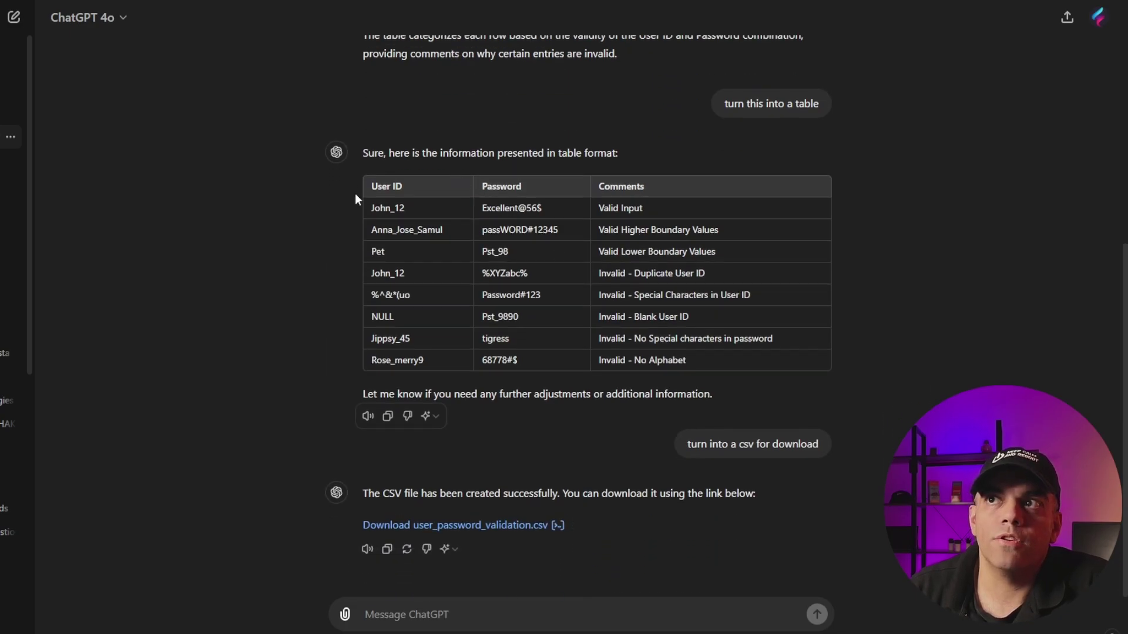
left_click_drag(384, 186, 642, 343)
right_click(634, 322)
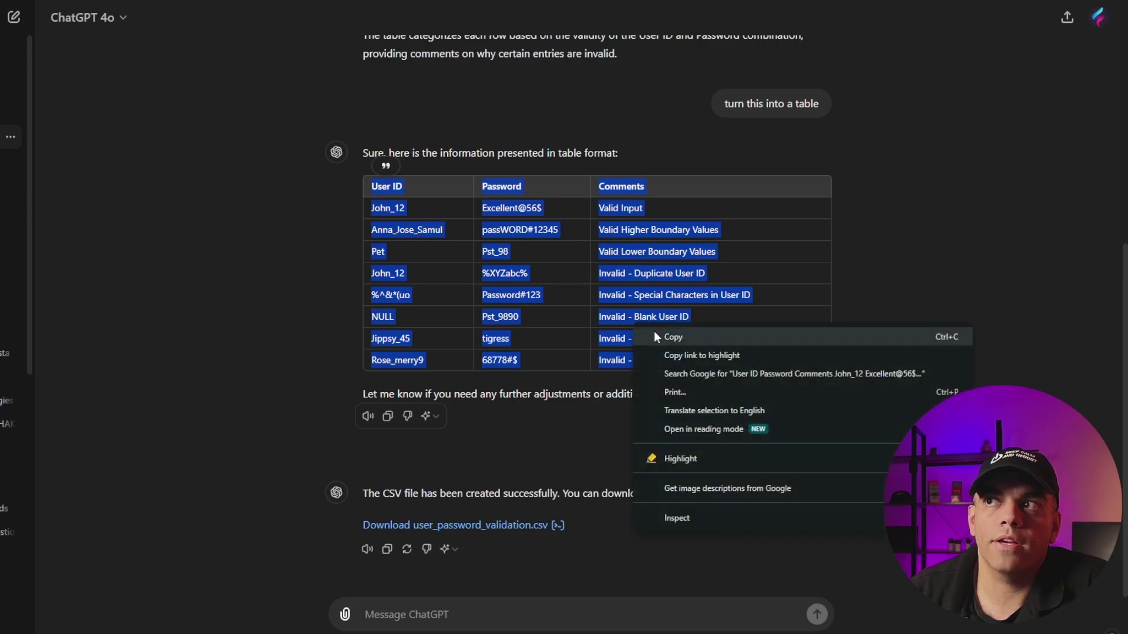
left_click(656, 335)
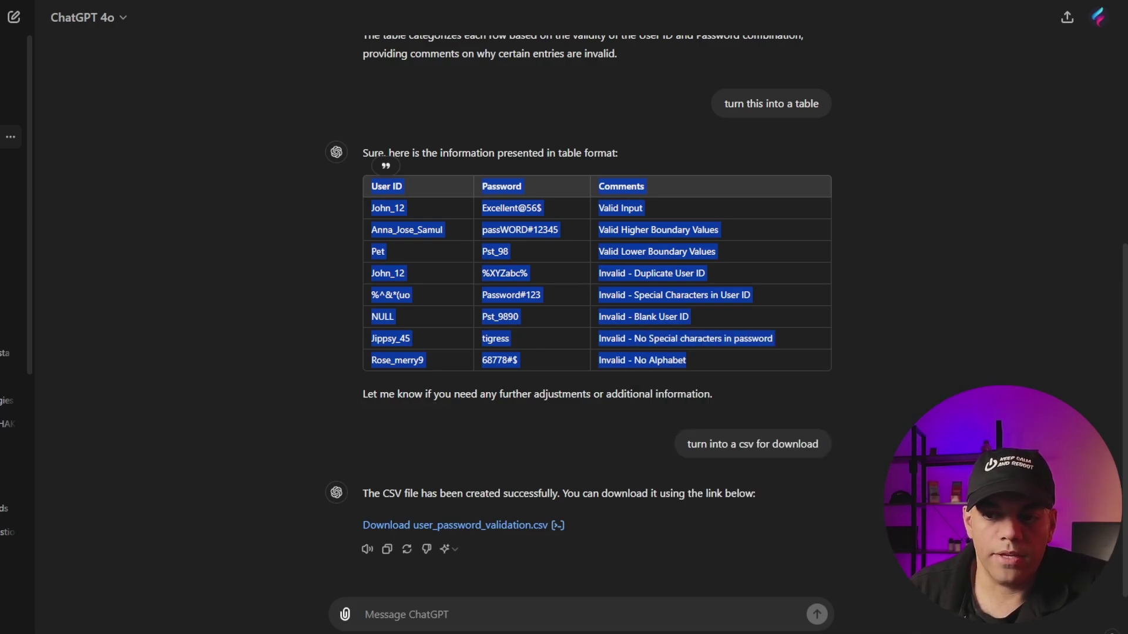
Step: In Word, delete the table picture and paste the copied table in its place
key("alt+Tab")
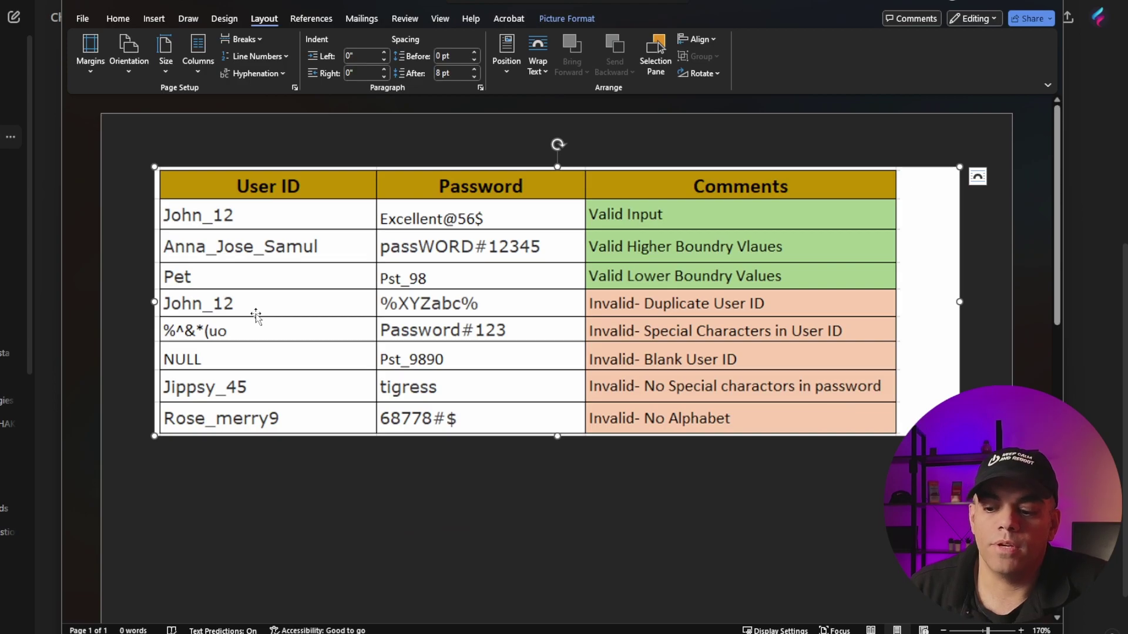
key("Delete")
key("ctrl+v")
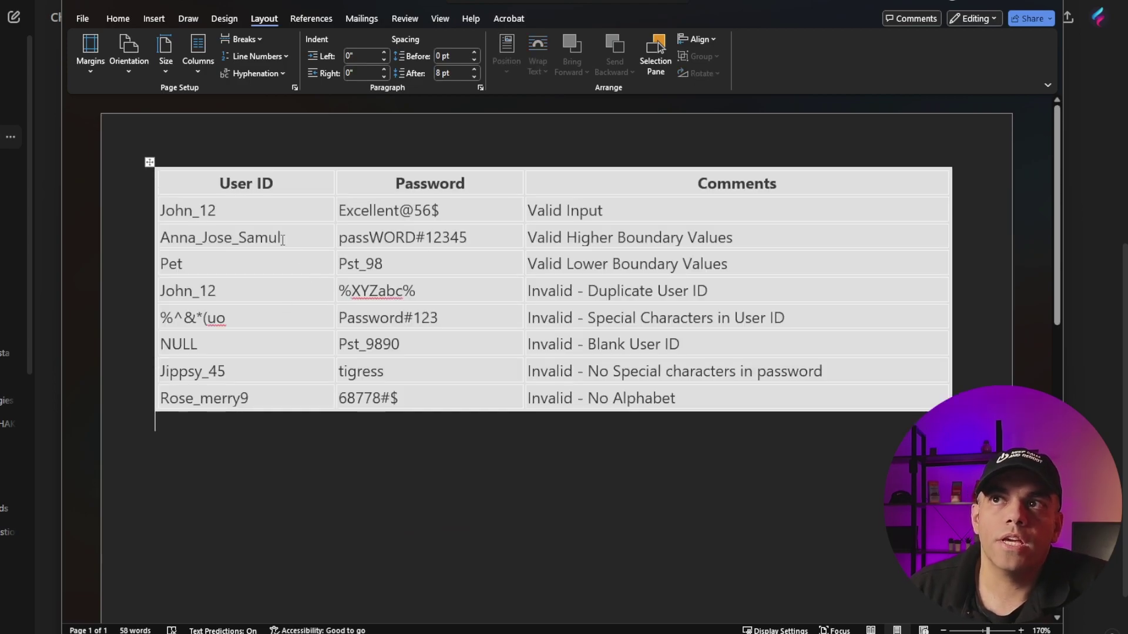
left_click_drag(272, 209, 460, 315)
left_click(404, 320)
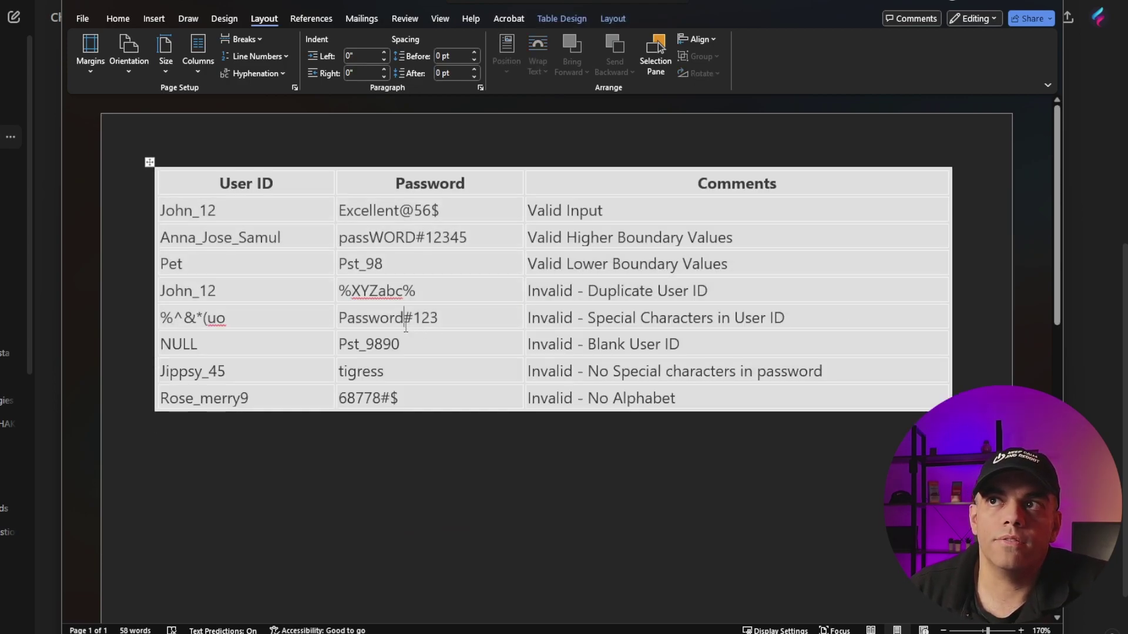
type("333423542")
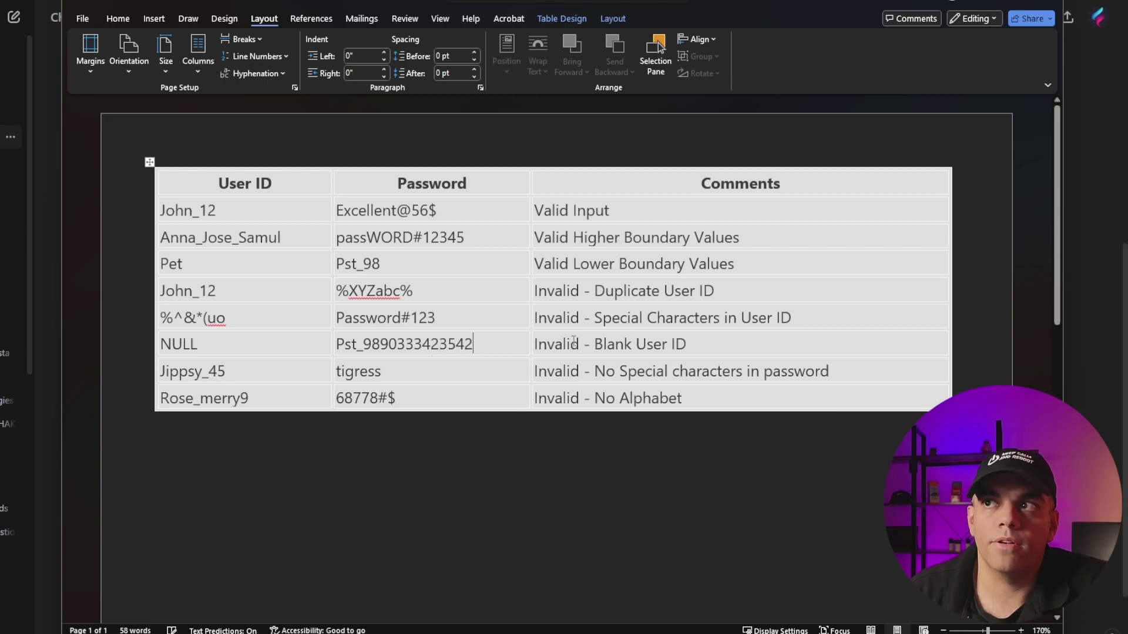
left_click(607, 344)
type("dfsa sdf")
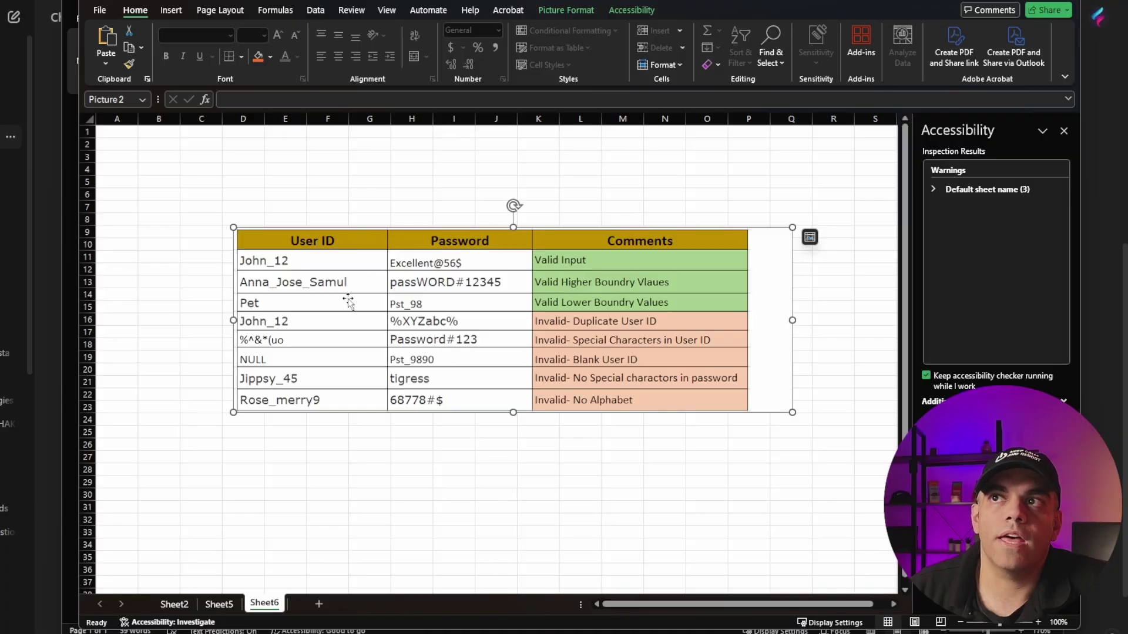
Step: Delete the Excel picture, paste the table into A1:C9, and widen column A
key("Delete")
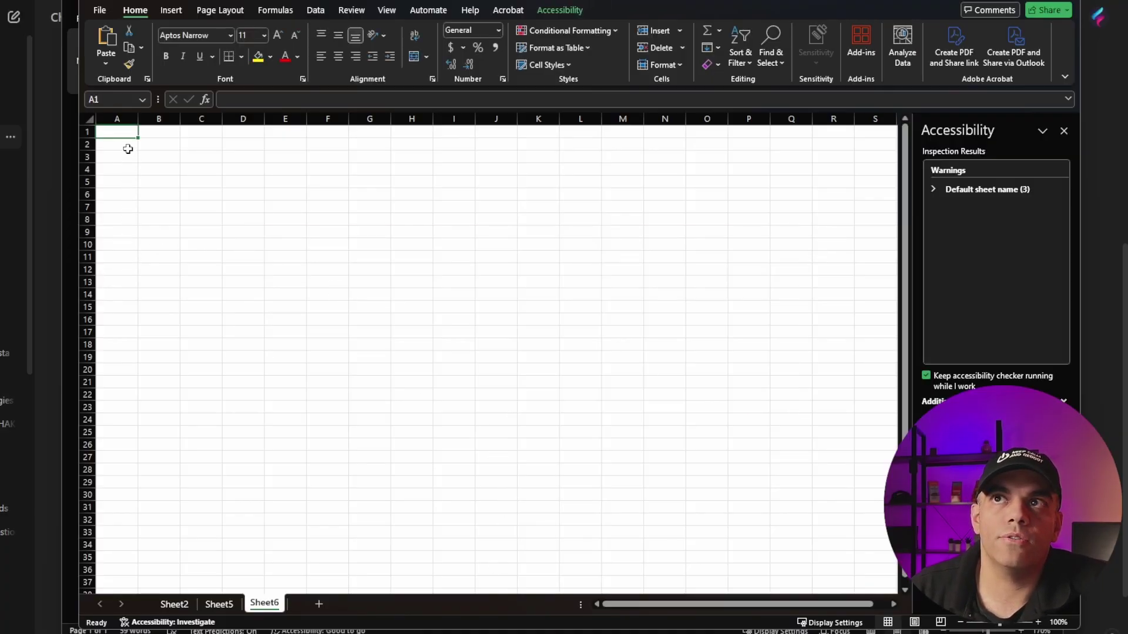
key("ctrl+v")
left_click_drag(138, 119, 533, 118)
left_click(162, 218)
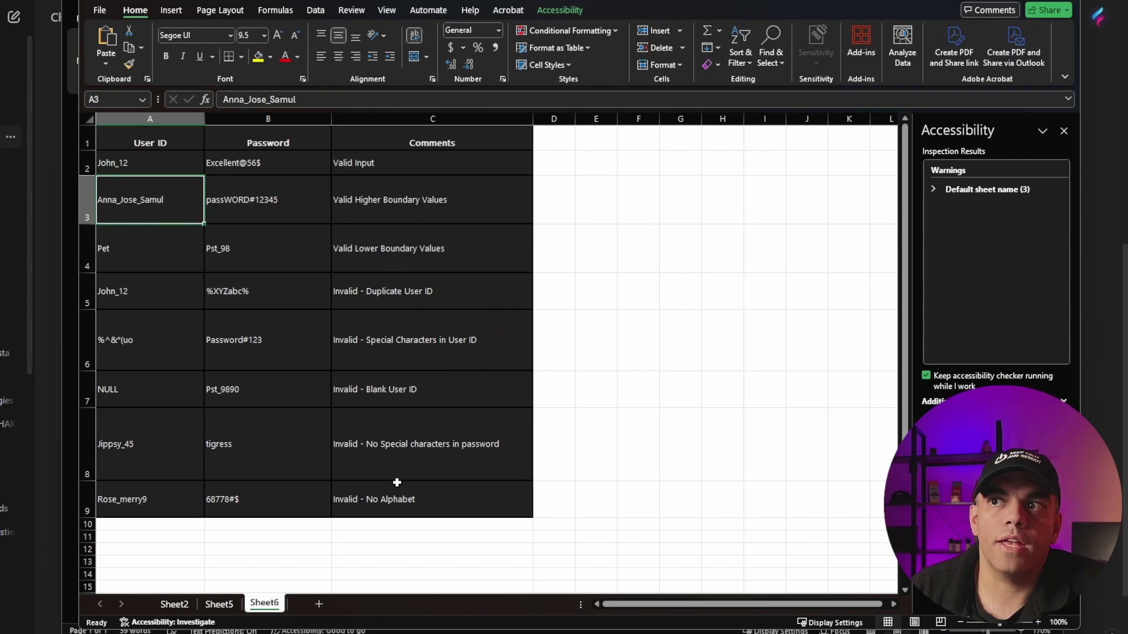
left_click_drag(473, 499, 114, 146)
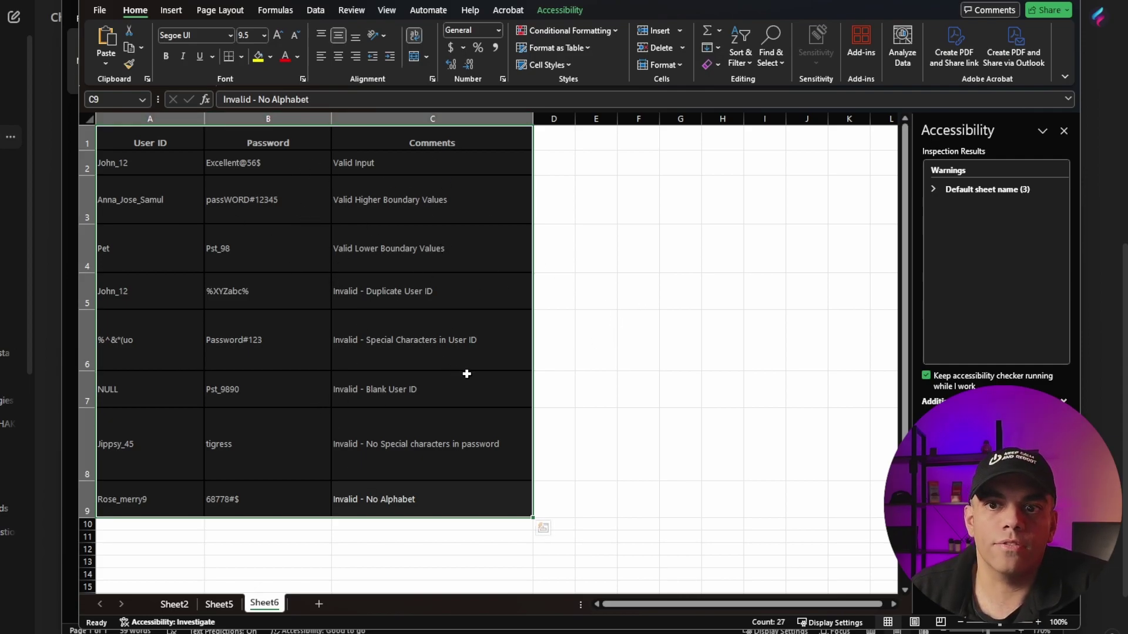
left_click(50, 225)
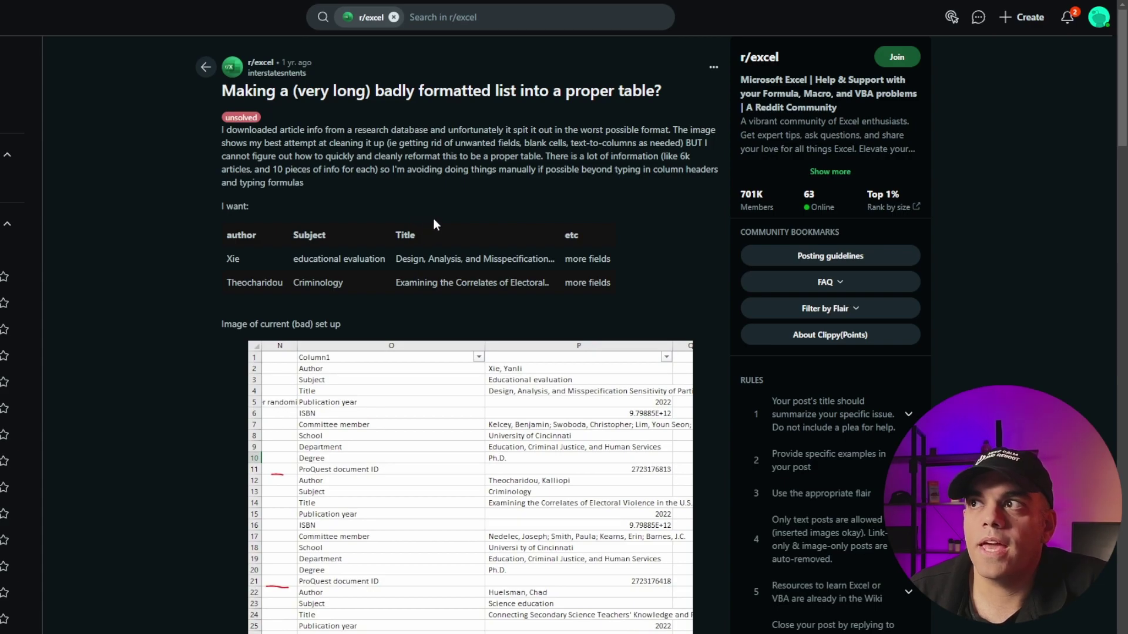
Step: Browse the r/excel post and its comments, then copy the badly formatted list screenshot
scroll(385, 329, "down", 2)
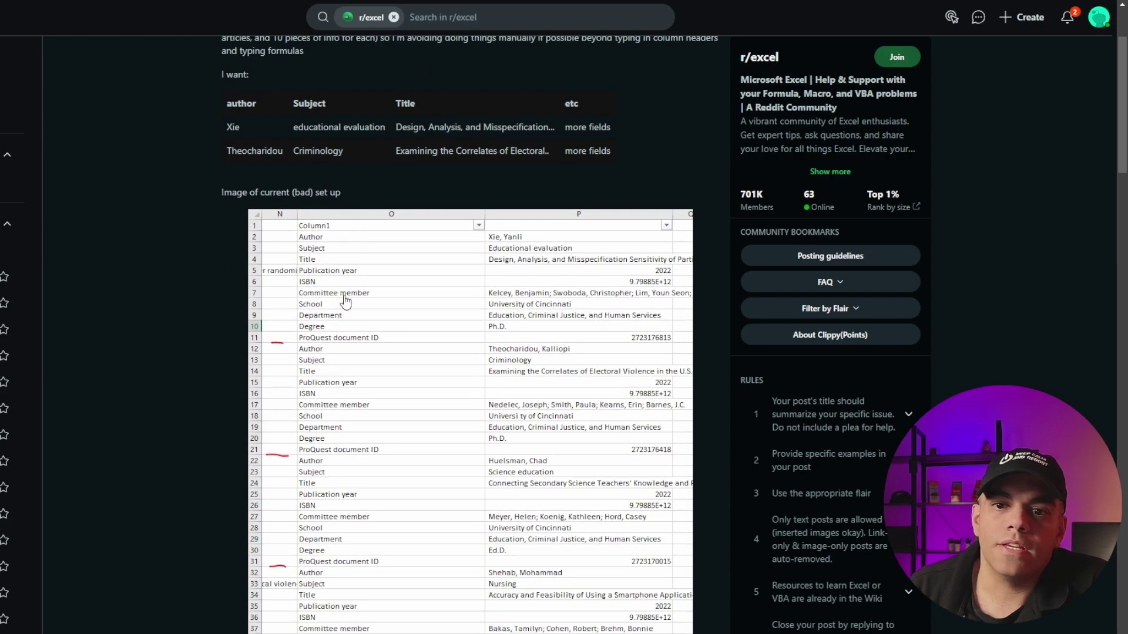
scroll(416, 255, "down", 1)
scroll(568, 238, "up", 3)
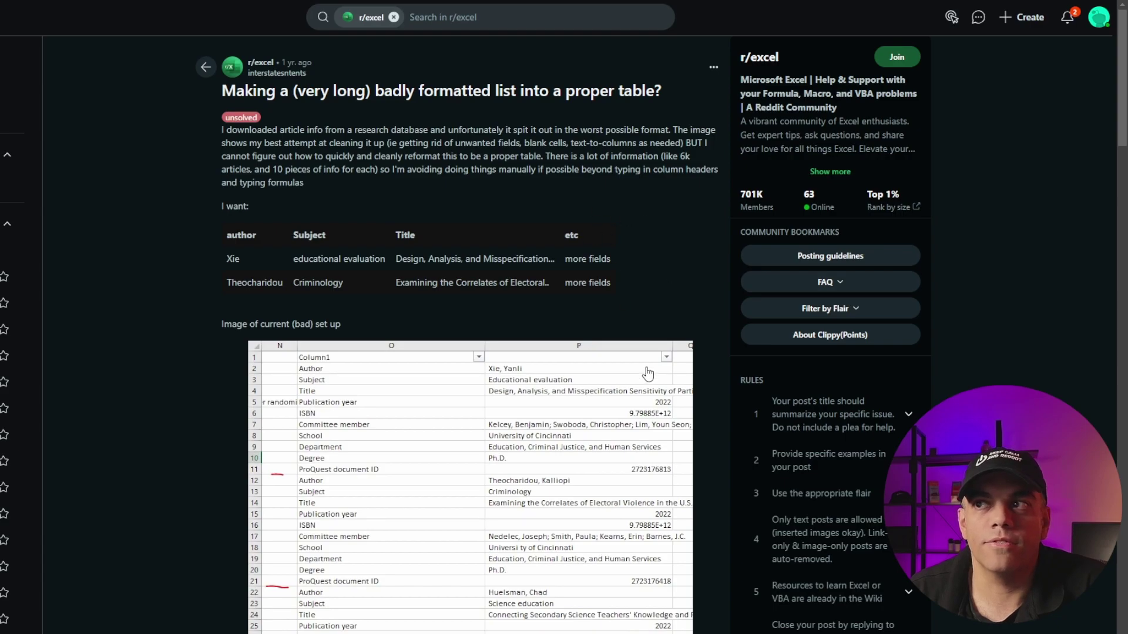
scroll(648, 374, "down", 3)
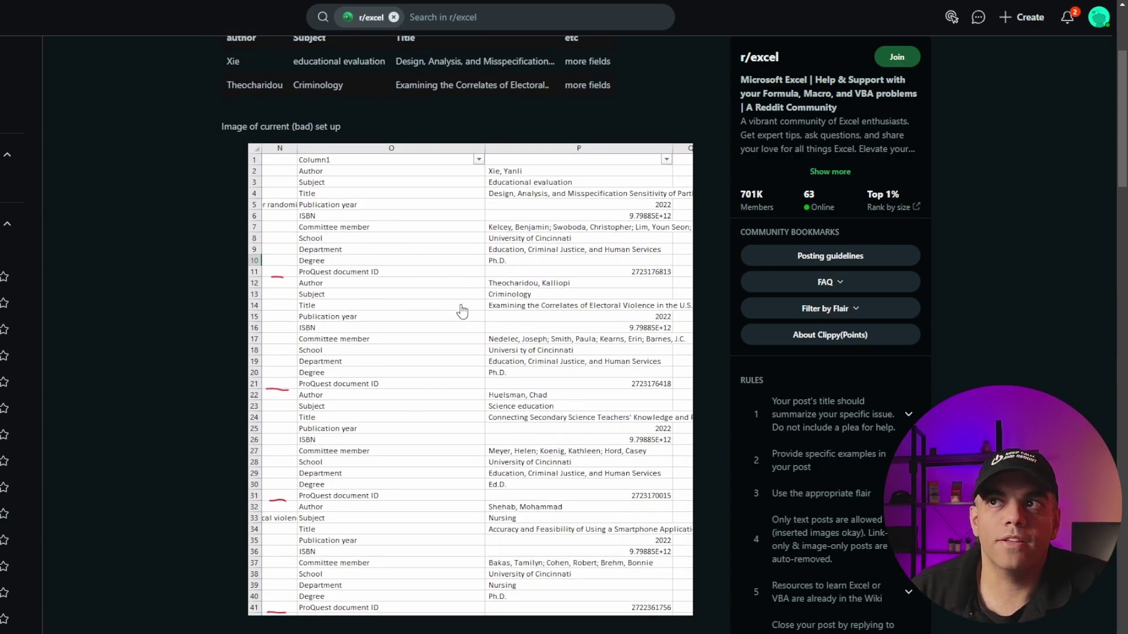
scroll(439, 317, "down", 9)
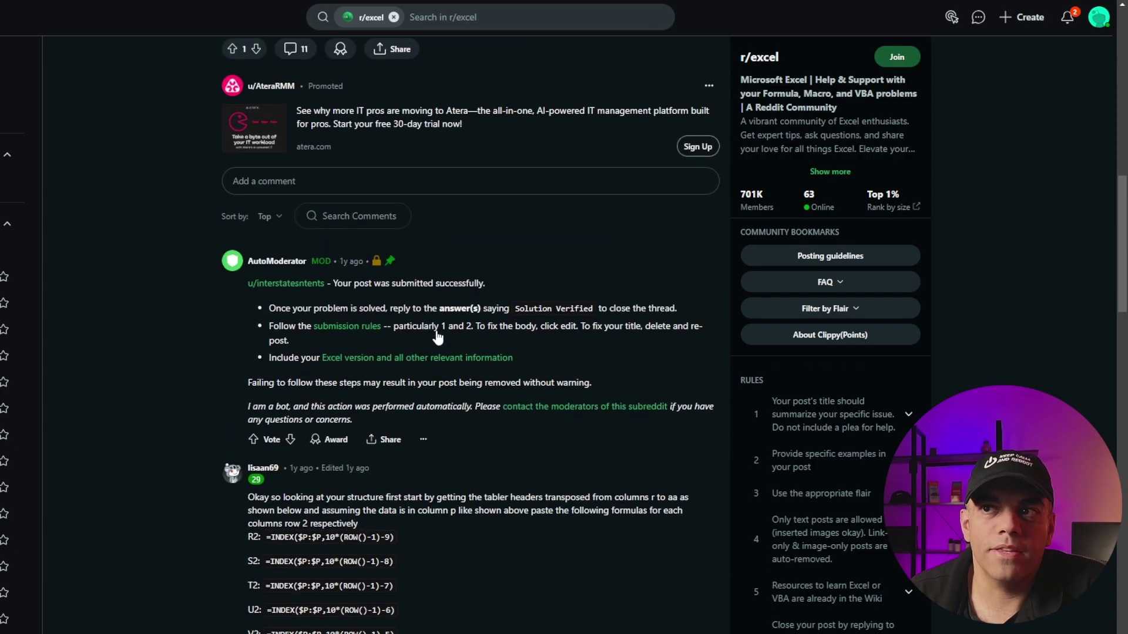
scroll(436, 329, "down", 15)
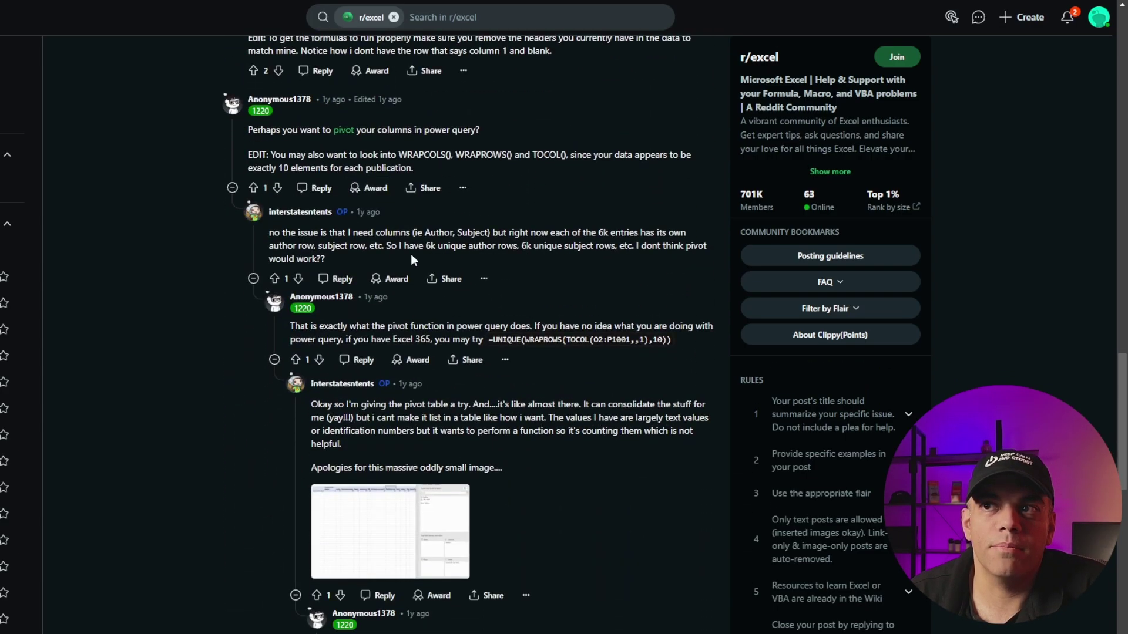
scroll(417, 264, "down", 12)
scroll(425, 280, "up", 14)
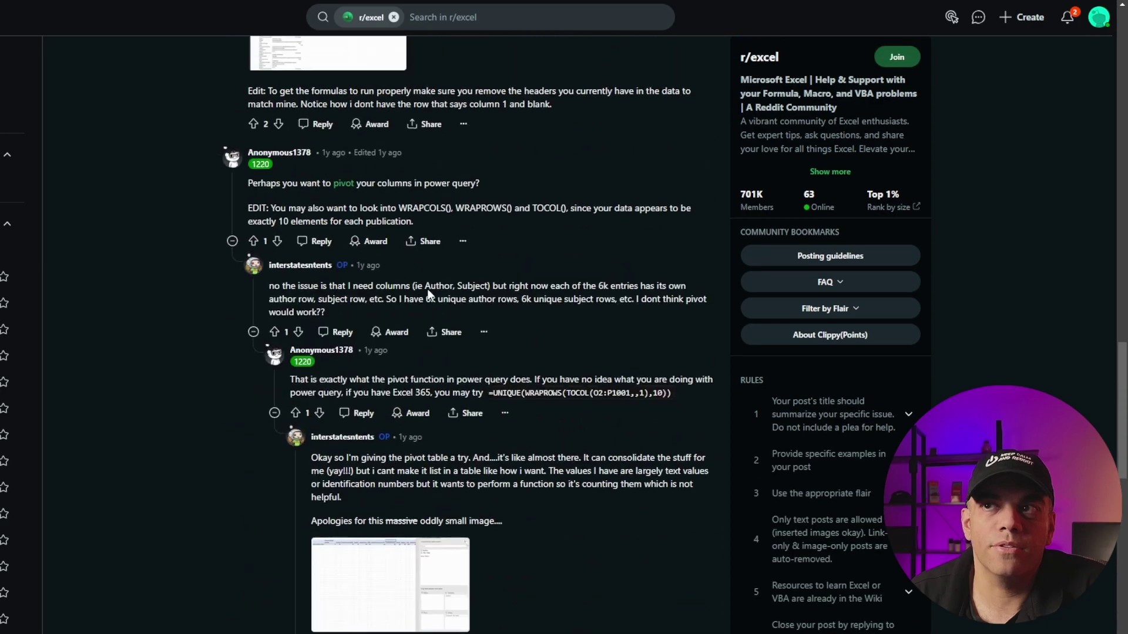
scroll(427, 288, "up", 20)
scroll(362, 292, "down", 4)
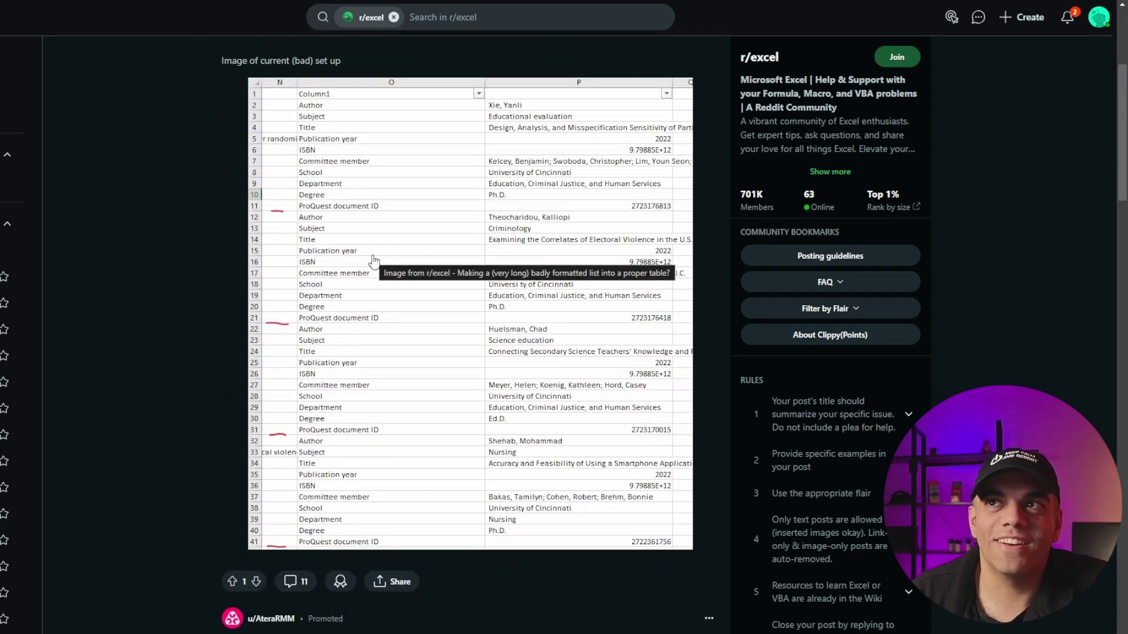
right_click(382, 231)
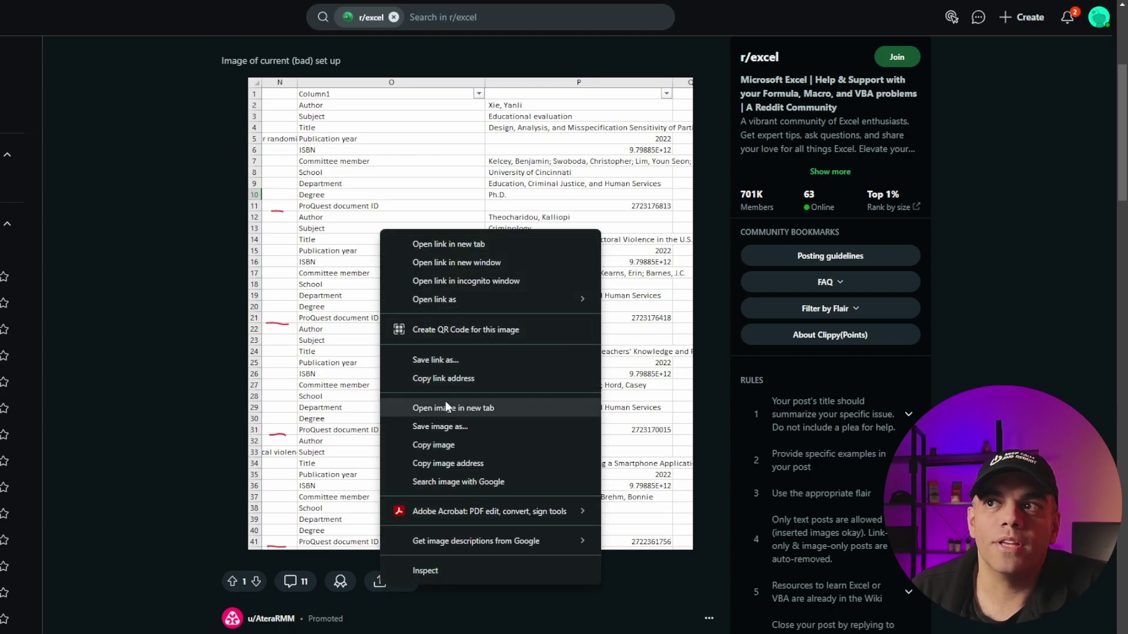
left_click(446, 444)
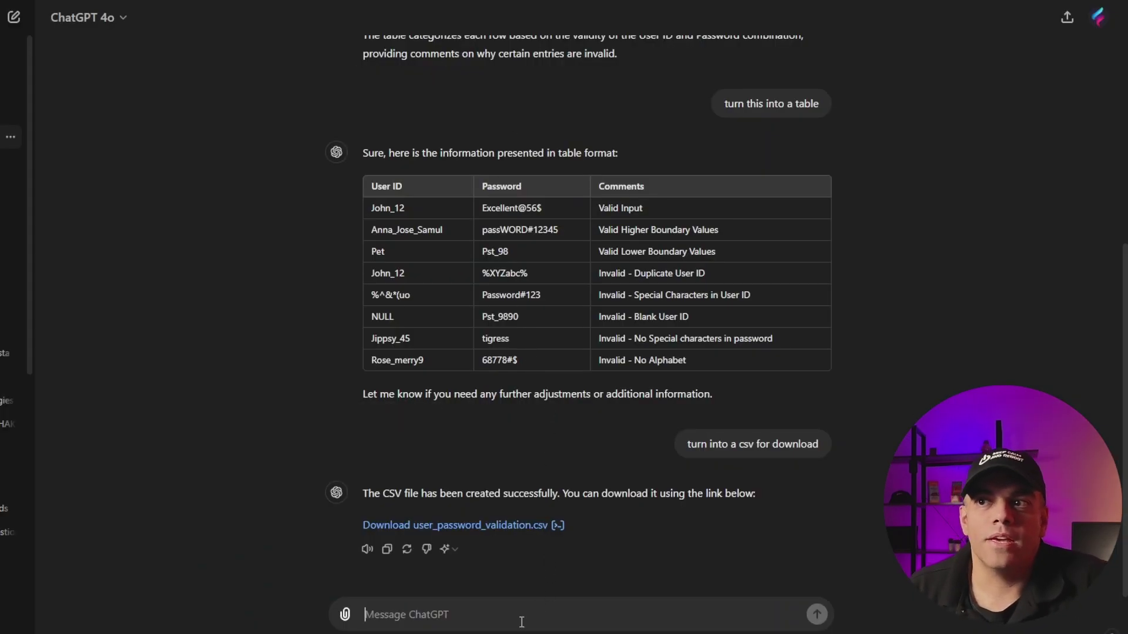
Step: Send the Reddit screenshot to ChatGPT with the note 'this is a table'
type("this is a t")
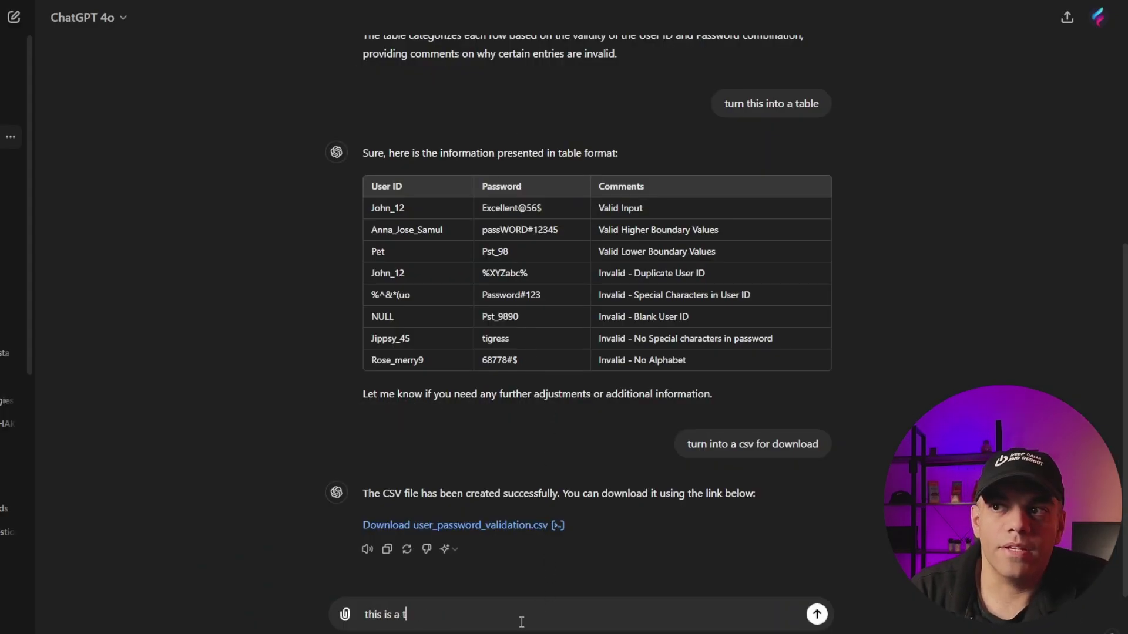
type("able")
key("shift+Return")
key("ctrl+v")
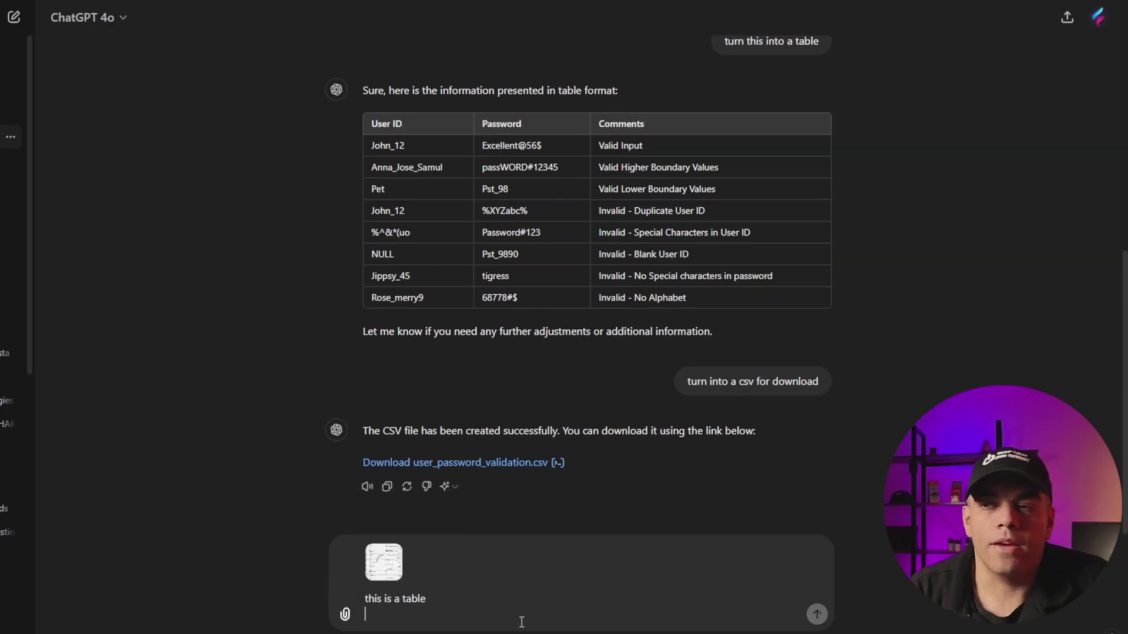
key("Return")
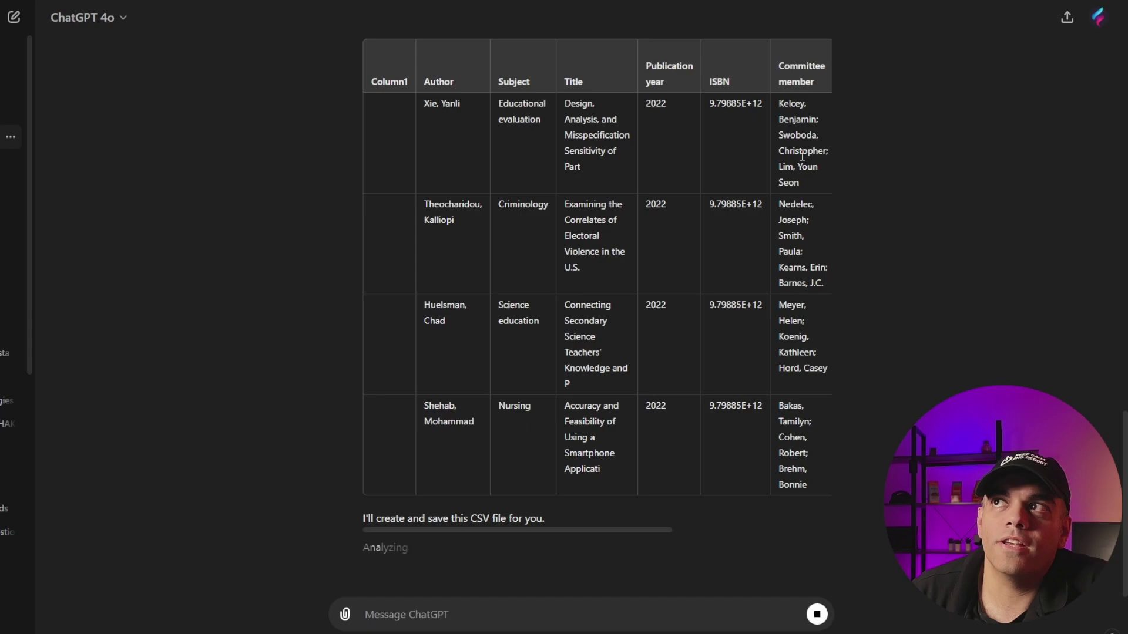
Step: Enlarge the attached screenshot to compare it with ChatGPT's returned table
left_click_drag(571, 531, 491, 528)
scroll(545, 420, "up", 5)
scroll(546, 420, "up", 5)
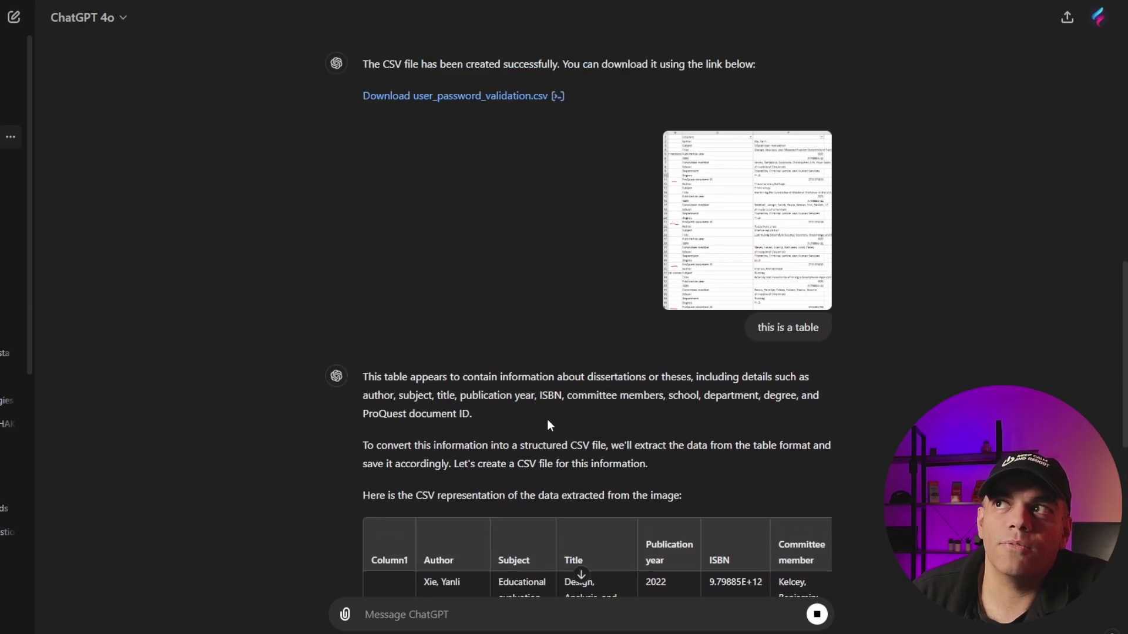
left_click(738, 300)
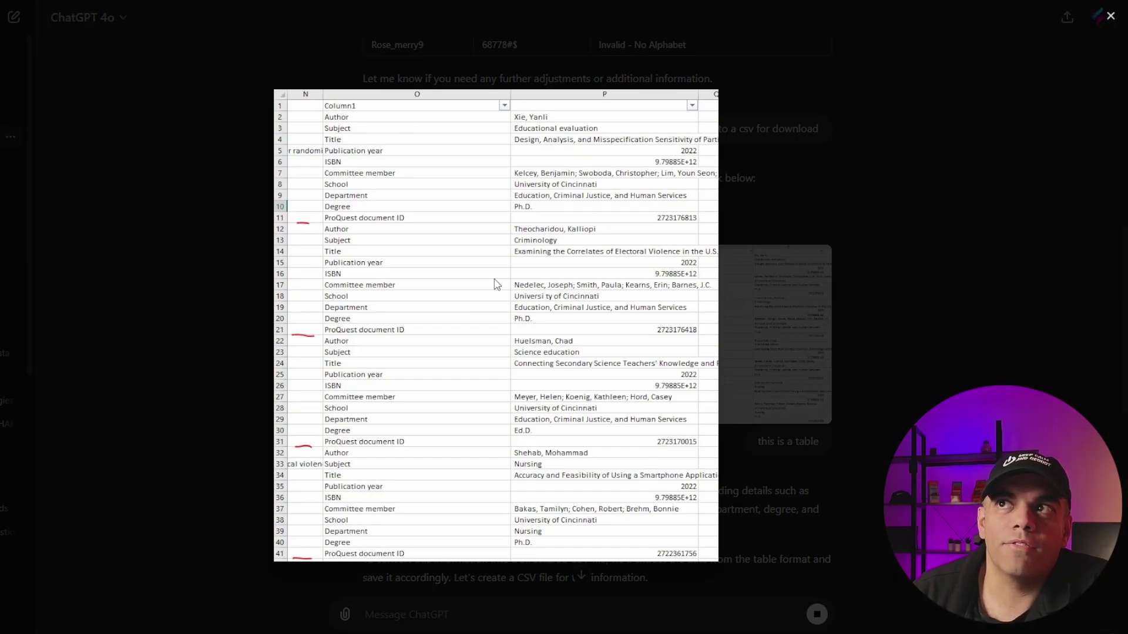
left_click(780, 338)
Step: Select the returned dissertation table rows and copy them
scroll(678, 274, "down", 10)
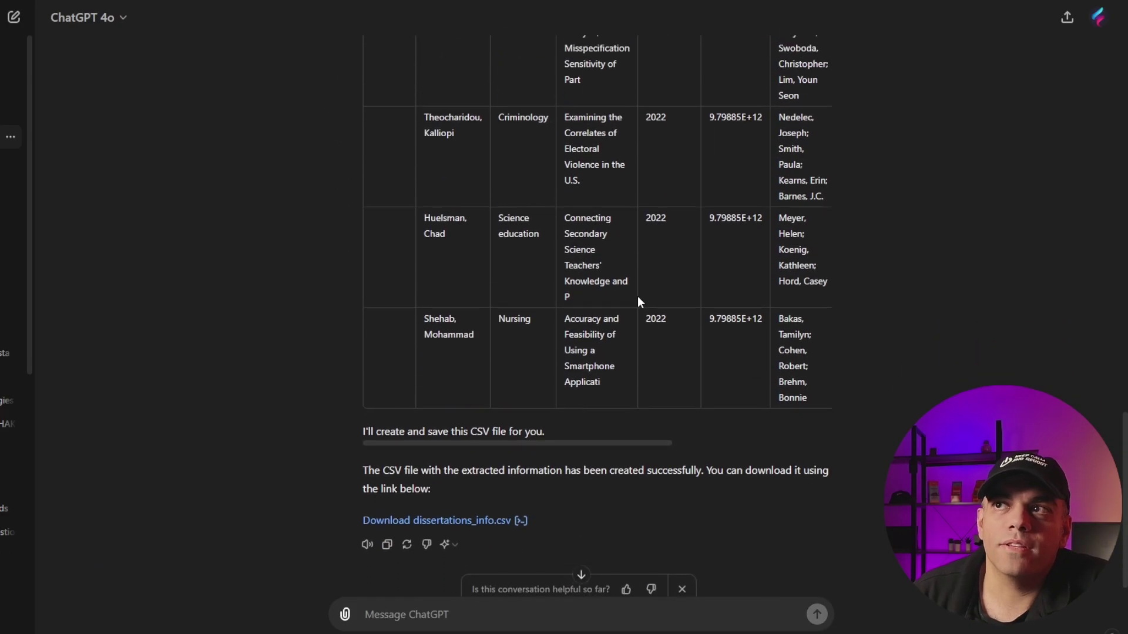
scroll(528, 295, "up", 5)
scroll(435, 282, "down", 3)
left_click_drag(411, 272, 377, 160)
right_click(377, 160)
left_click(397, 172)
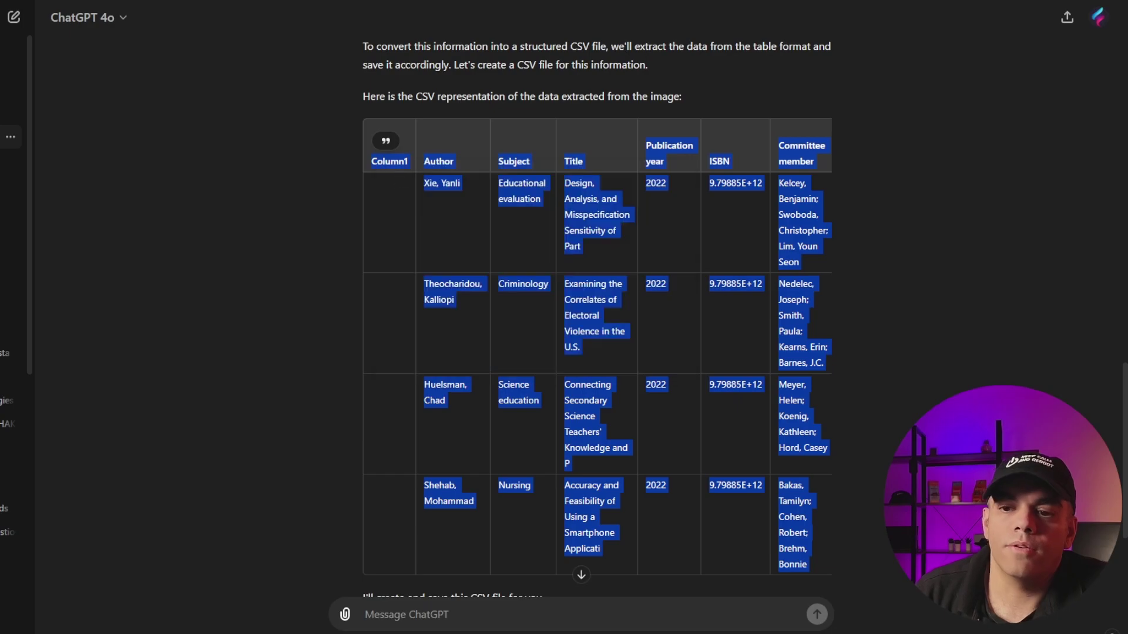
Step: Paste the dissertation table into Sheet7, delete empty column A, and resize the Title and Publication year columns
key("alt+Tab")
key("ctrl+v")
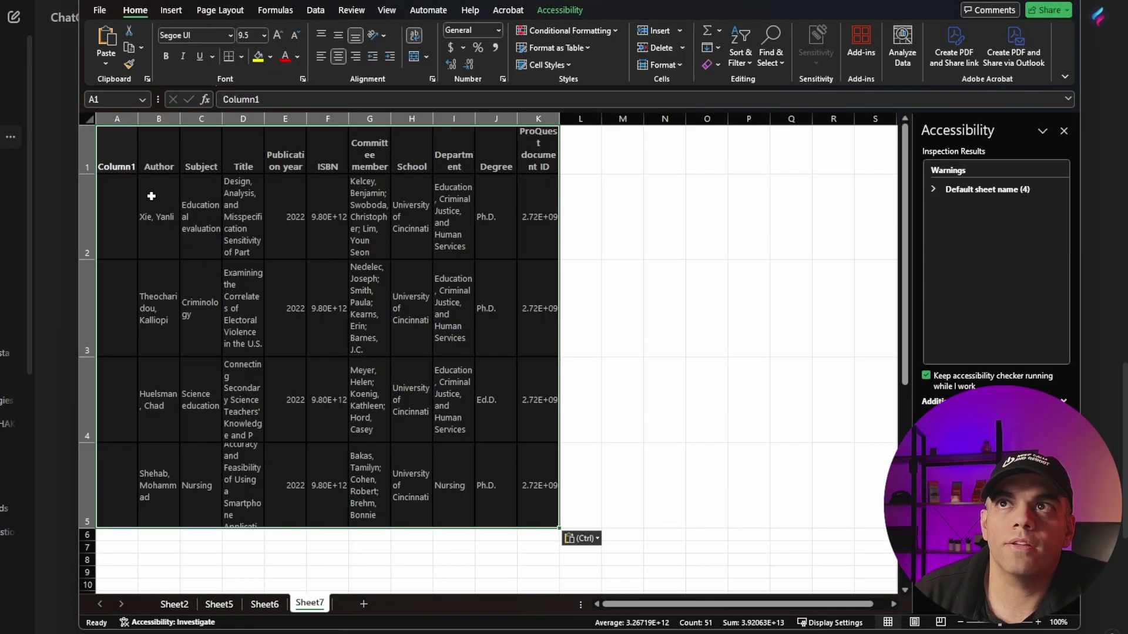
right_click(117, 119)
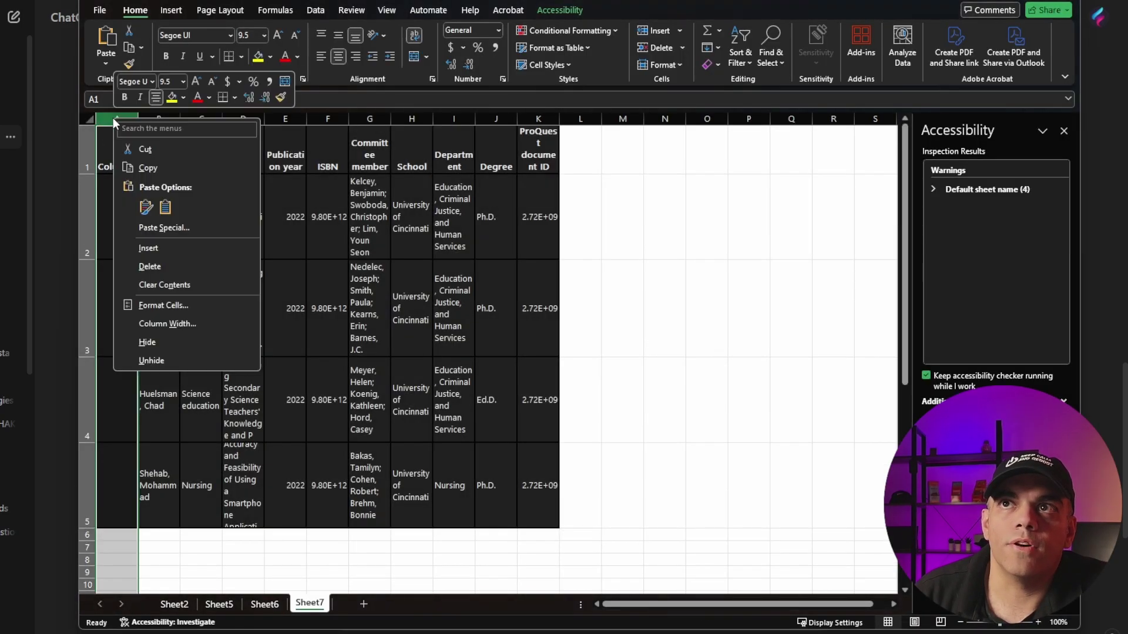
left_click(147, 267)
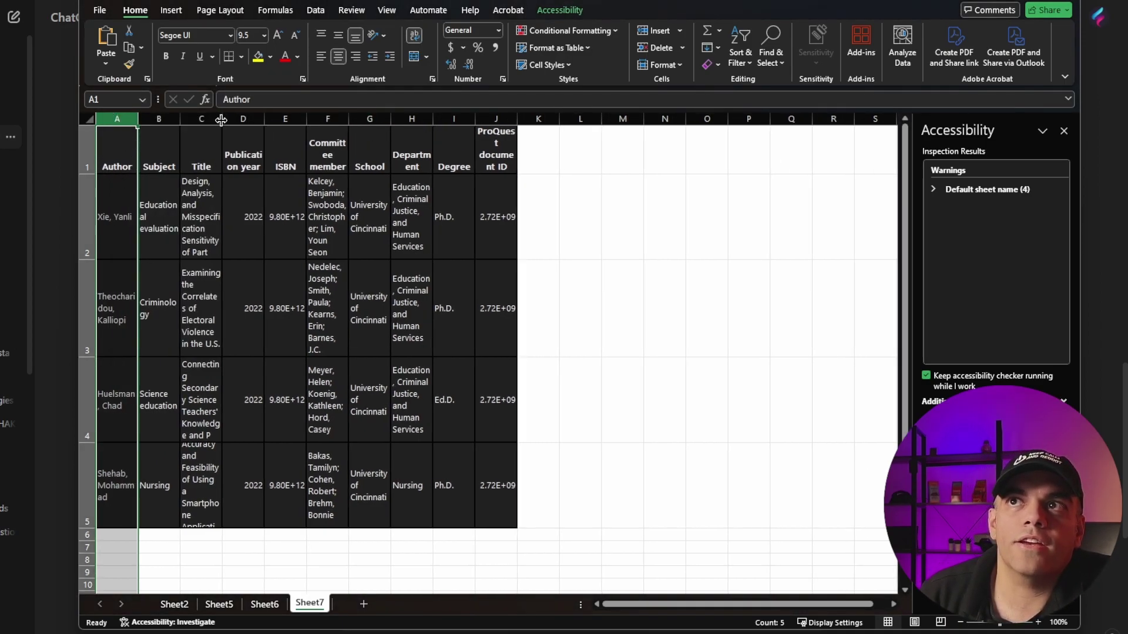
left_click_drag(222, 119, 830, 120)
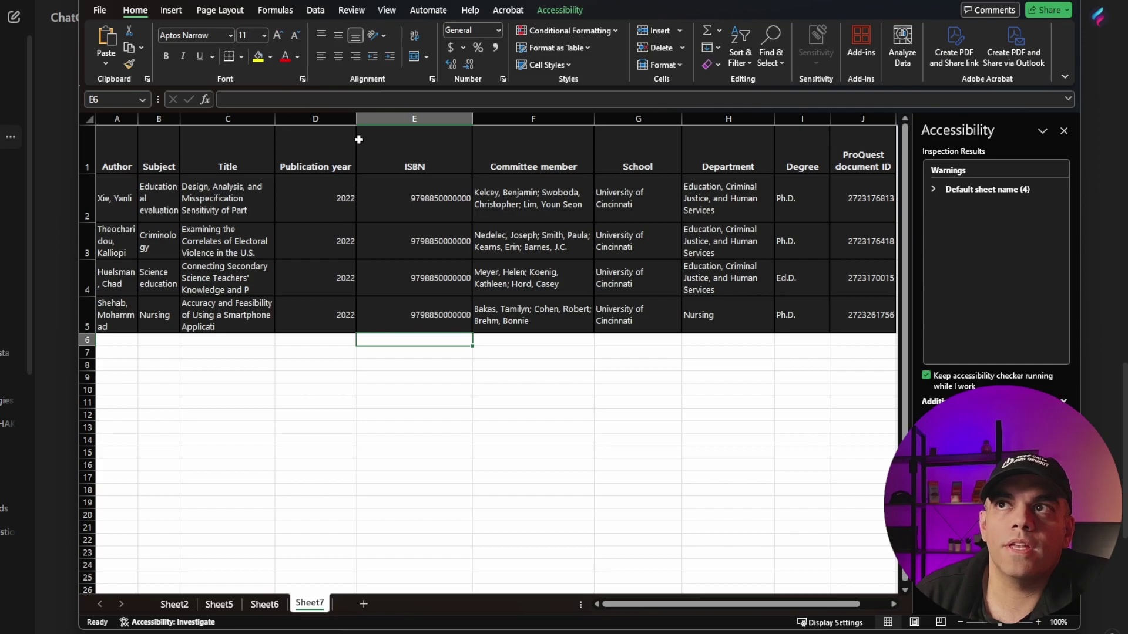
left_click_drag(356, 119, 333, 118)
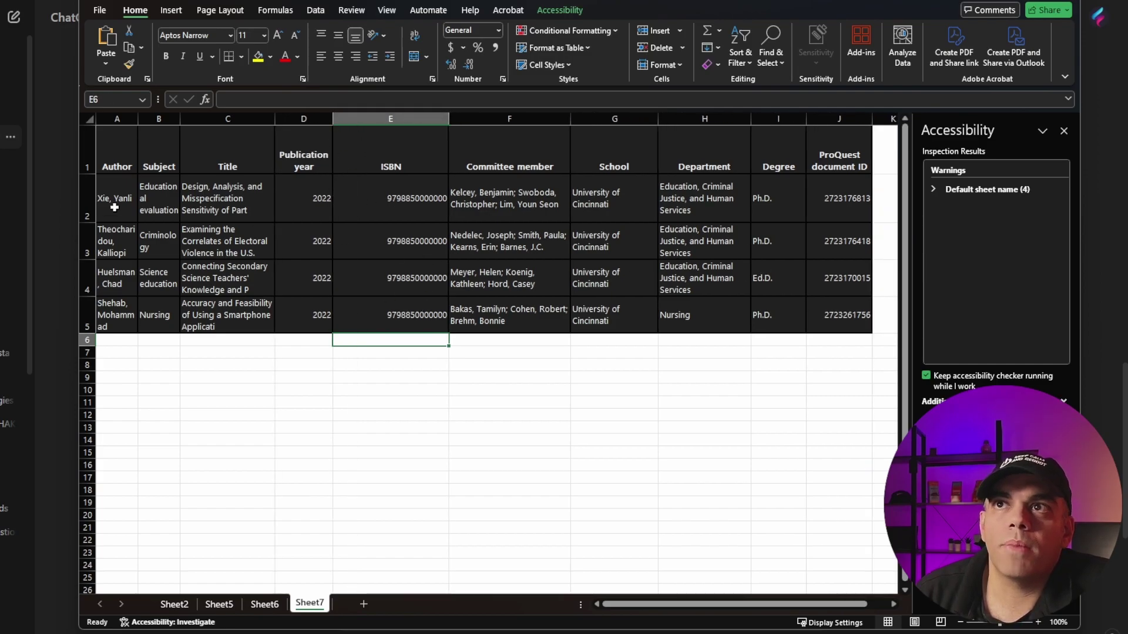
left_click(130, 150)
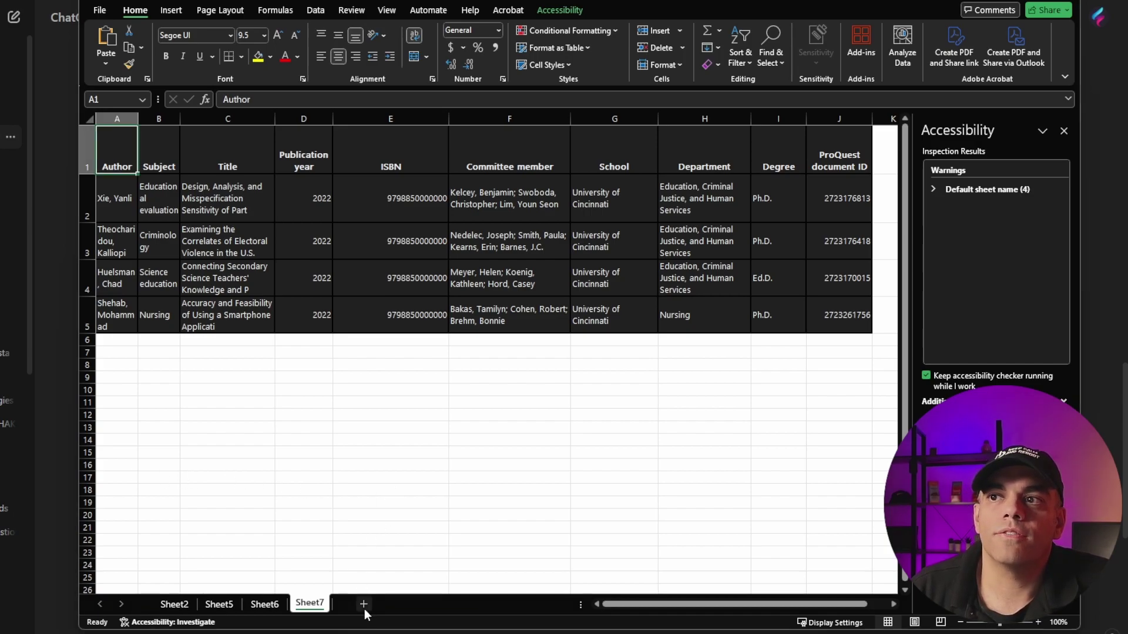
Step: Add Sheet8, paste the YouTube channel data, autofit column A, and select channel names A5:A31
left_click(363, 604)
key("ctrl+v")
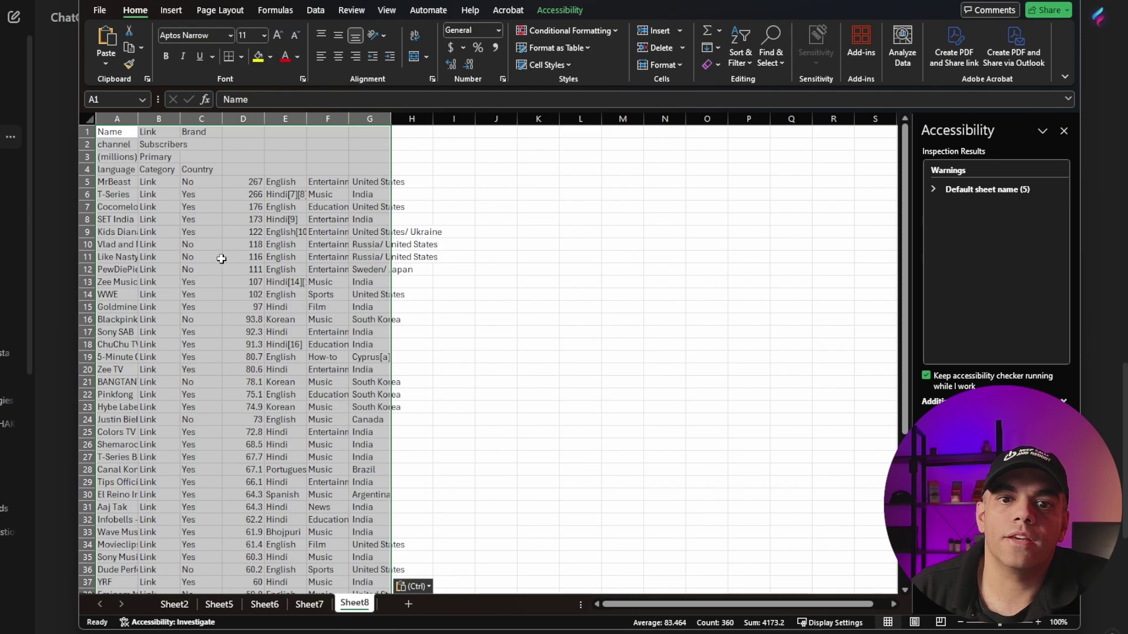
double_click(138, 118)
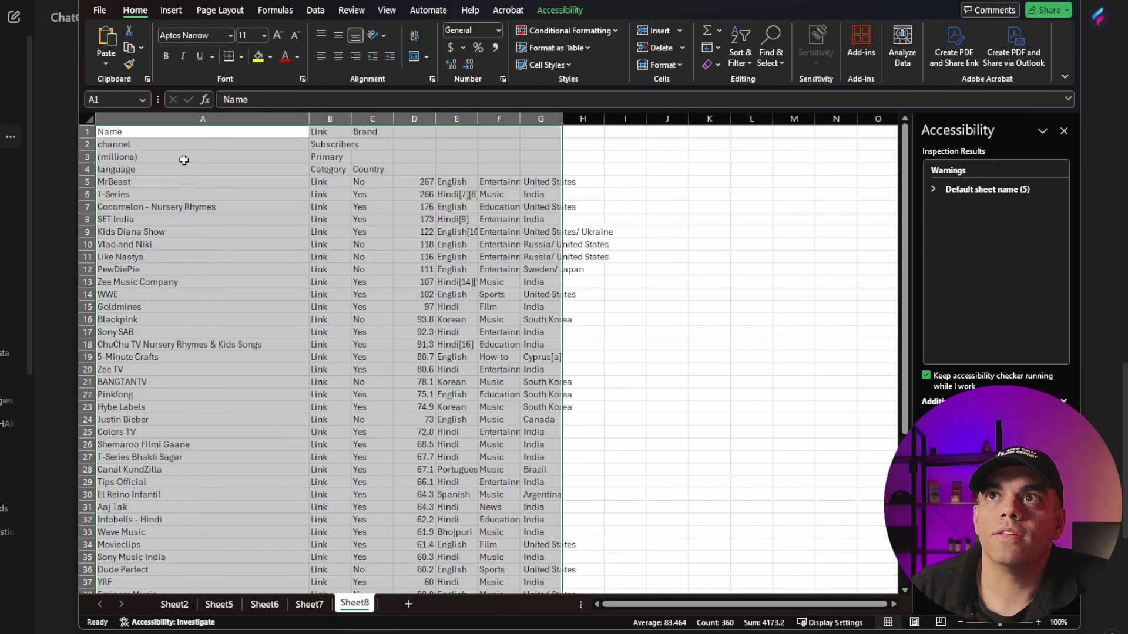
left_click(134, 182)
left_click_drag(134, 182, 152, 506)
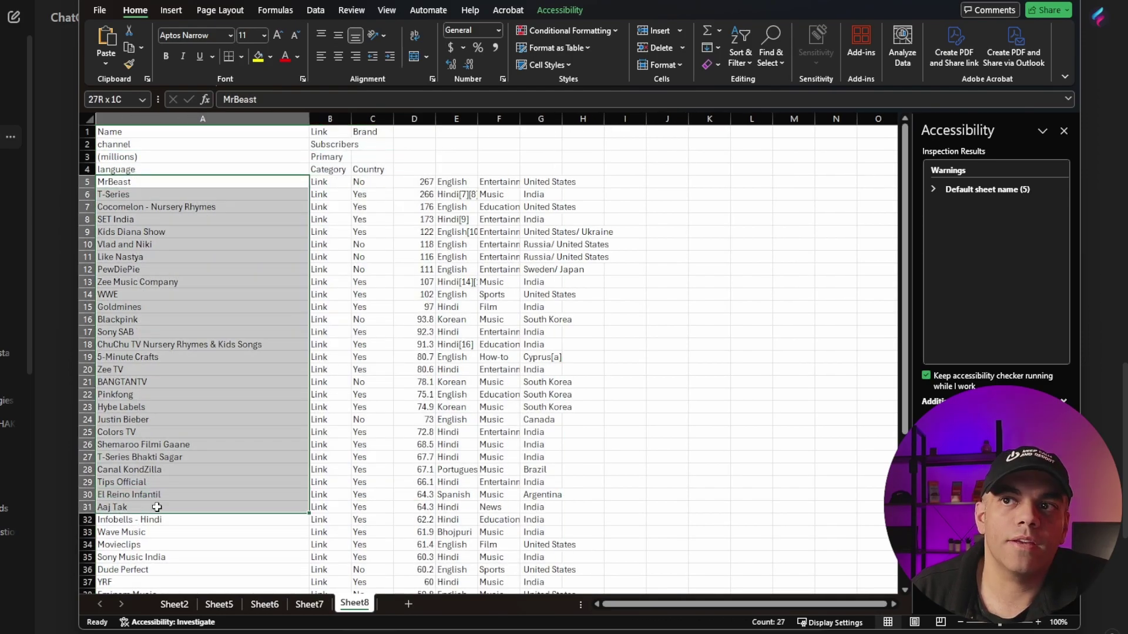
Step: Copy the channel names and replace Notepad's old table text with them
key("ctrl+c")
key("alt+Tab")
key("ctrl+a")
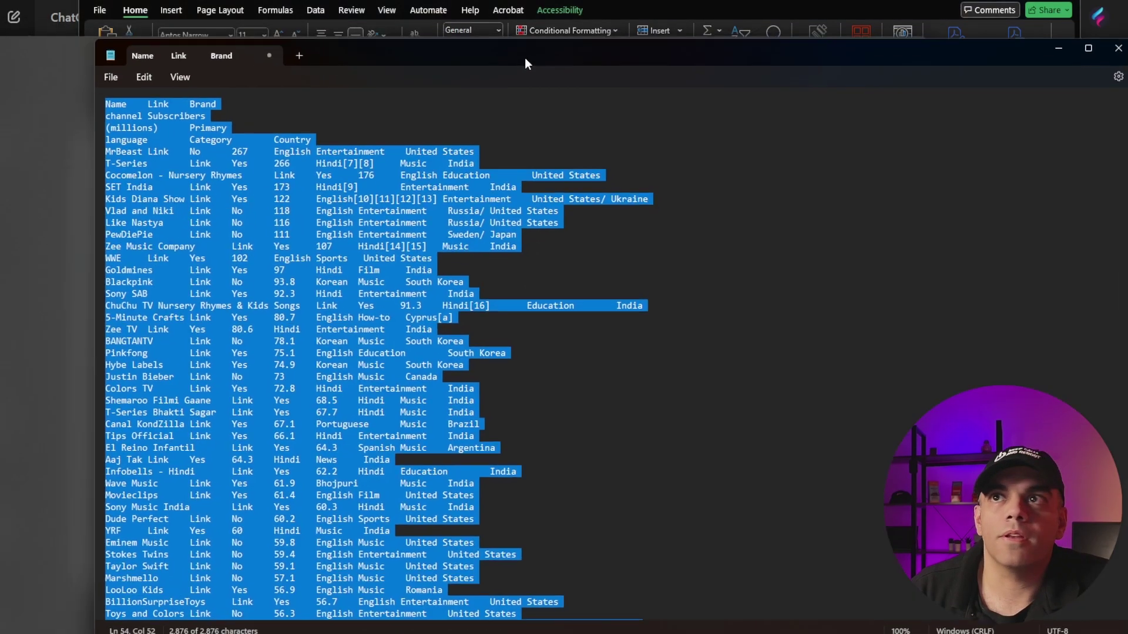
key("ctrl+v")
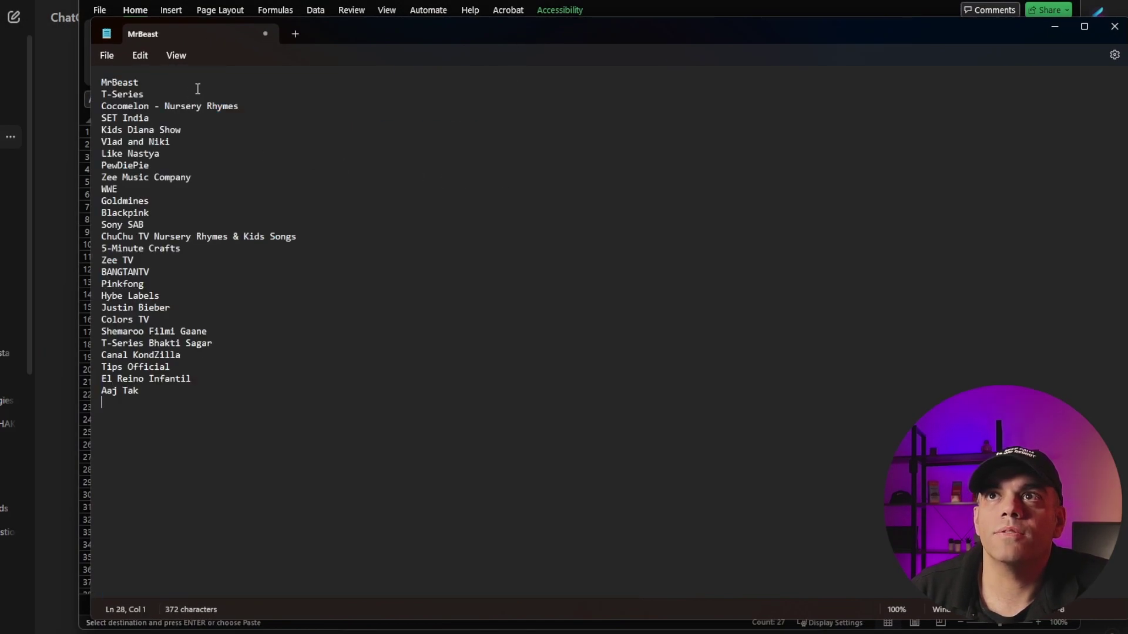
Step: Append sample numbers to the channel lines, e.g. MrBeast 5225, T-Series 62, PewDiePie 6262
left_click(171, 87)
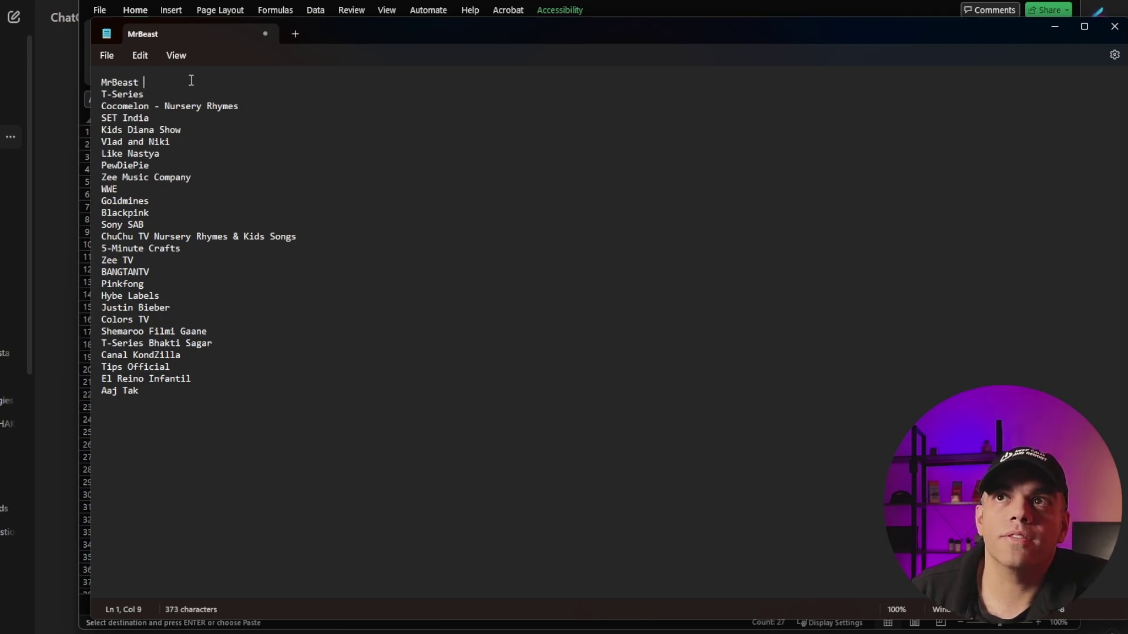
type("52")
key("Down")
type("62")
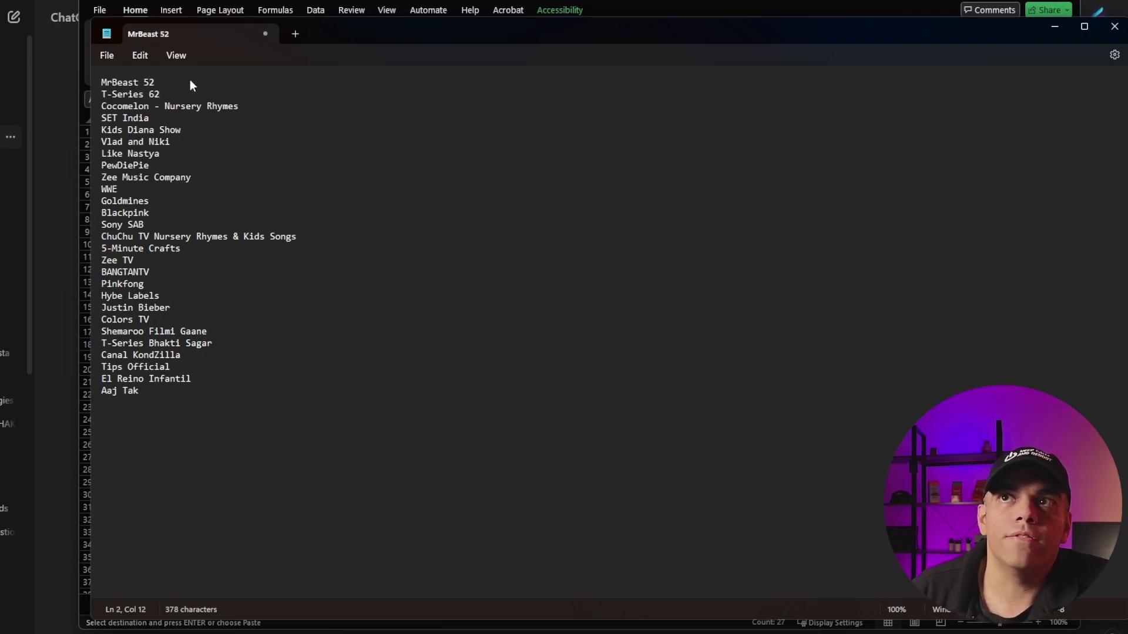
key("Down")
key("End")
type("52")
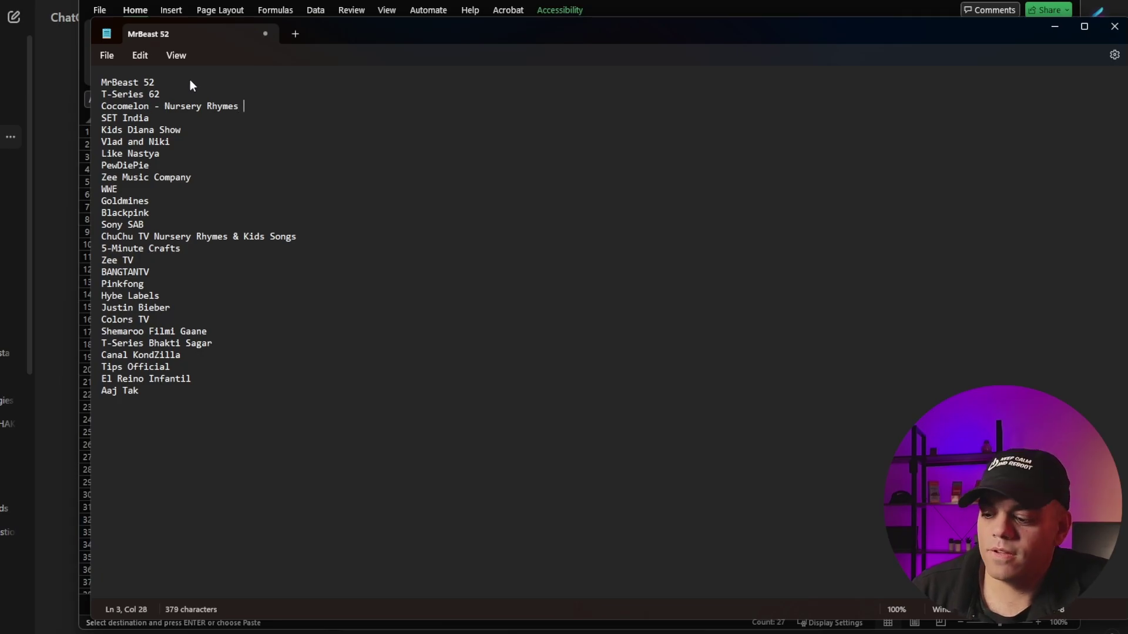
key("Down")
type("65")
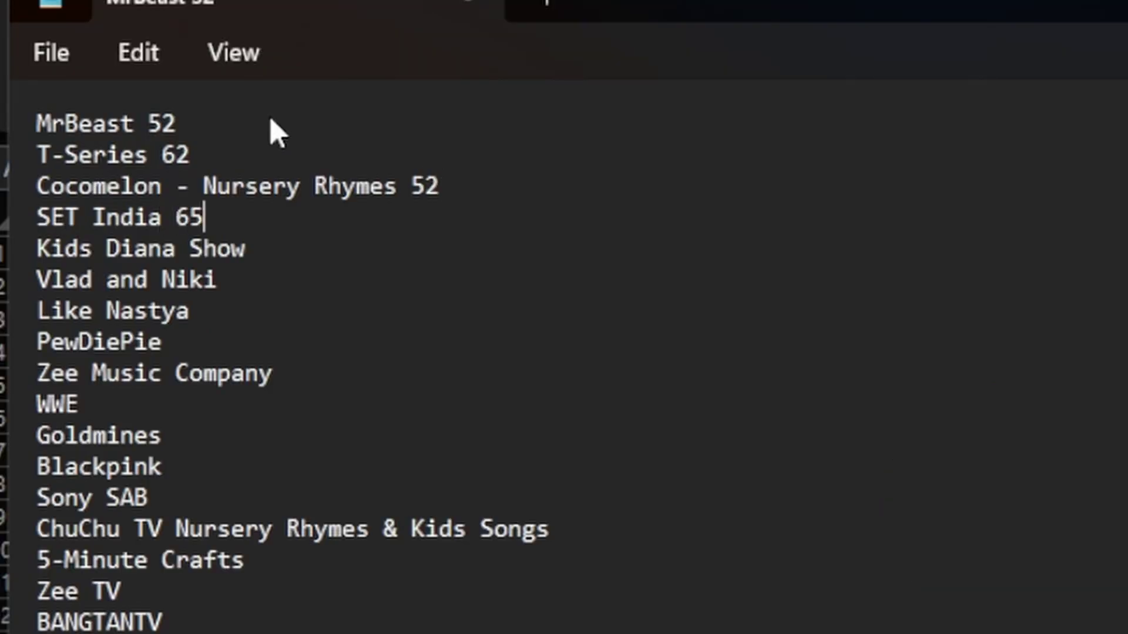
key("Down")
key("End")
type("62")
key("Down")
type("32")
key("Down")
key("Down")
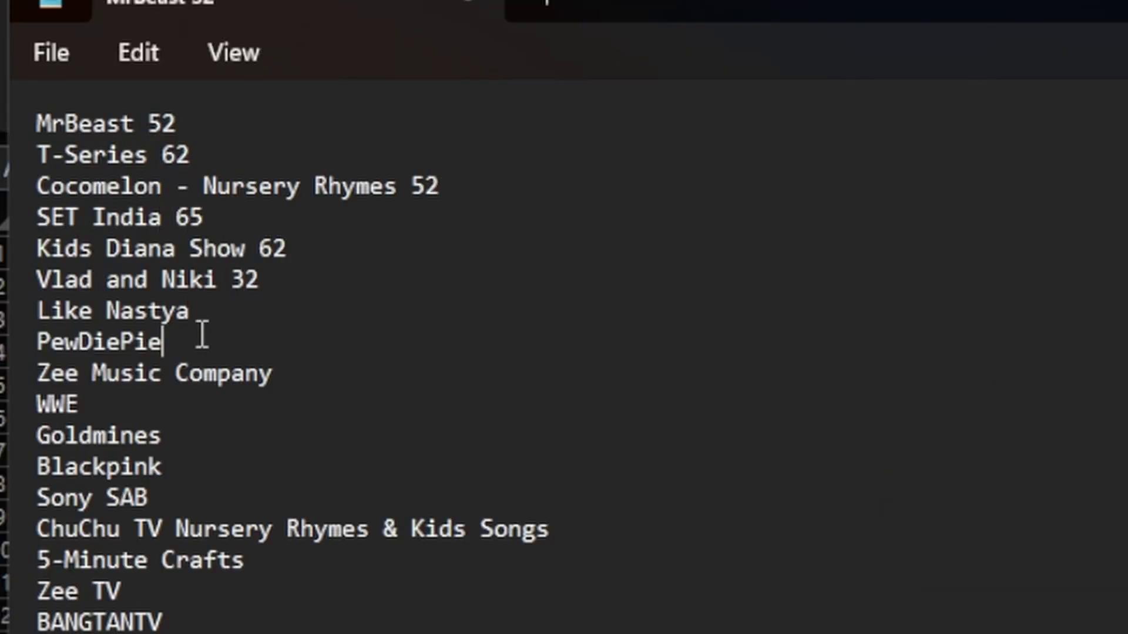
type("6262")
key("ctrl+Home")
key("End")
type("25")
Step: Delete the leftover channel lines after PewDiePie
left_click(40, 375)
key("ctrl+shift+End")
key("Delete")
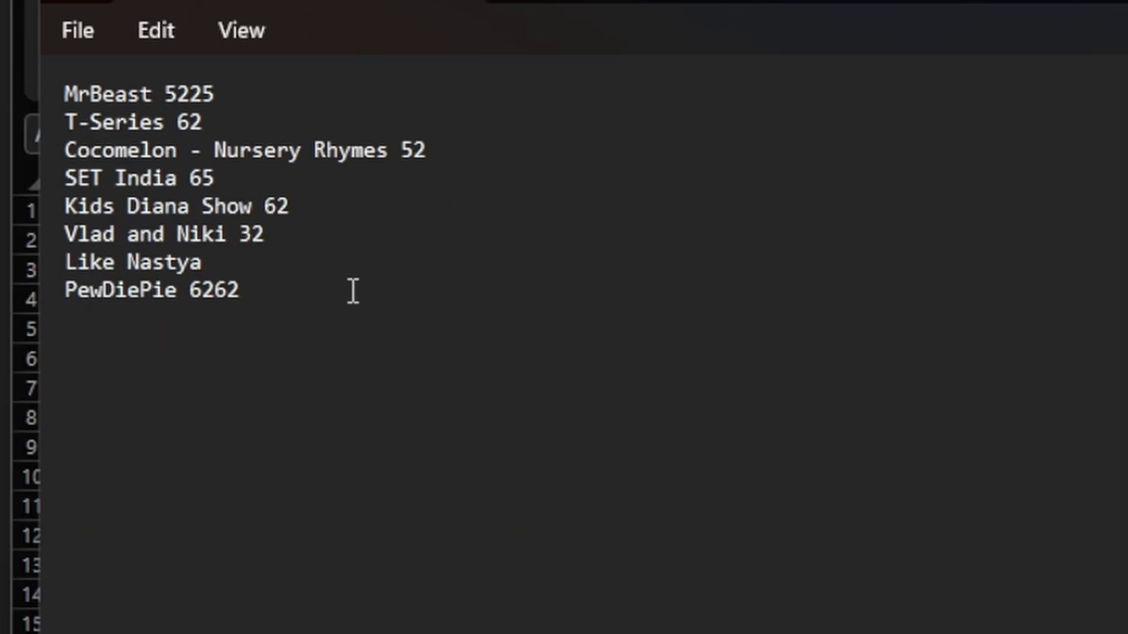
left_click(319, 122)
Step: Add a 'channel data1 data2' header line above MrBeast in Notepad
key("Home")
key("Return")
key("Up")
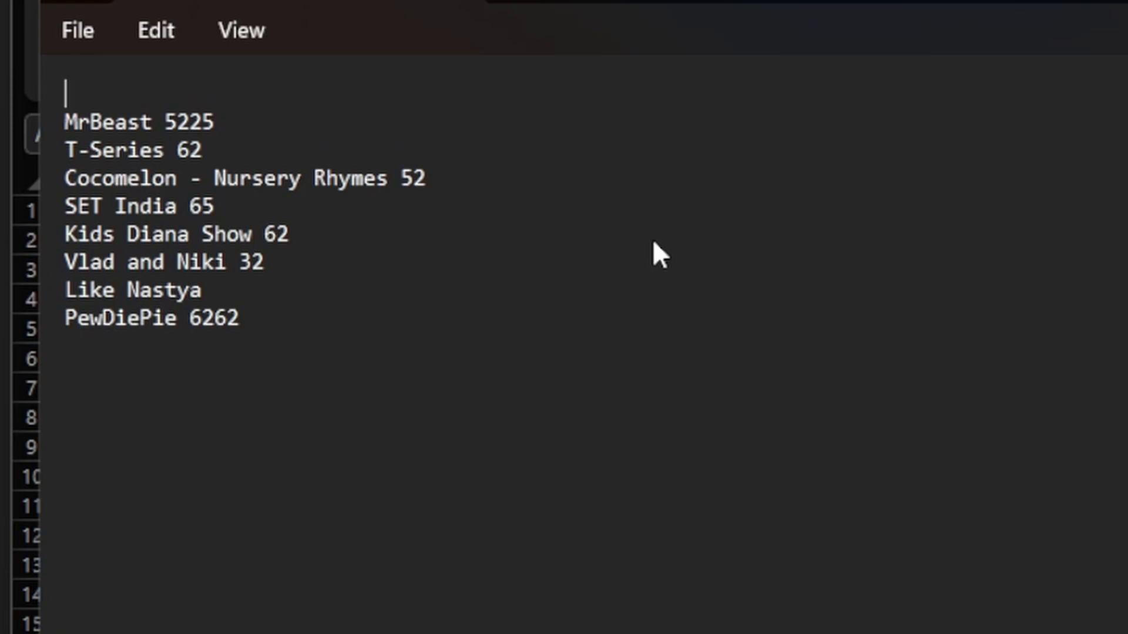
type("channel ")
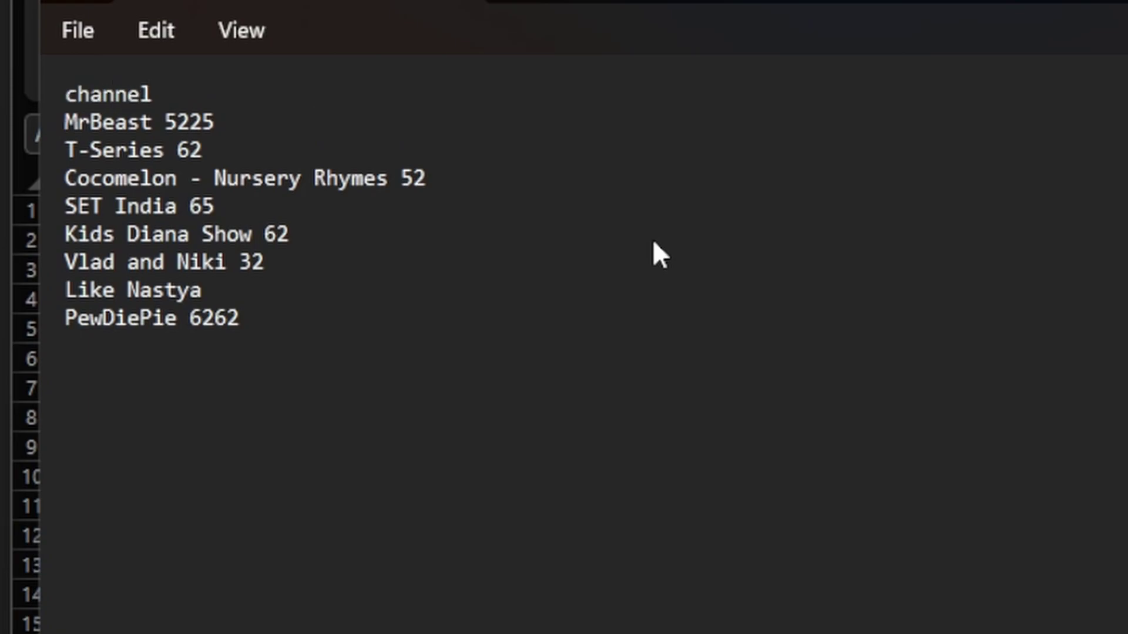
type("data1 da")
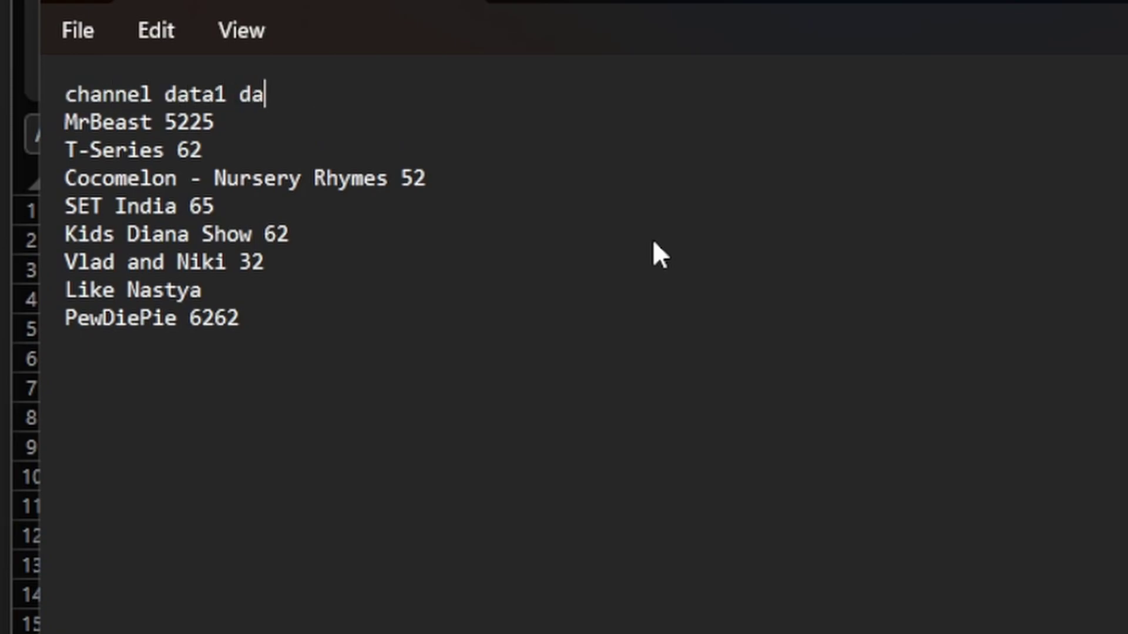
type("ta2")
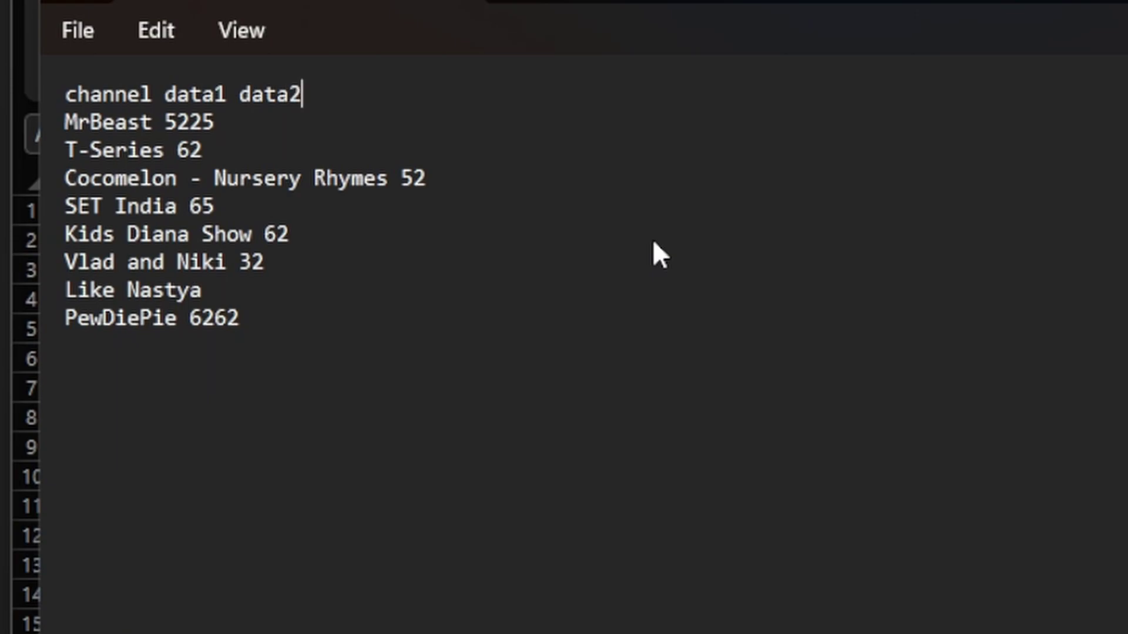
Step: Append numbers 51651 to MrBeast, 596189 to T-Series, 5616 to Cocomelon, 15698 to SET India
key("Down")
type("51651")
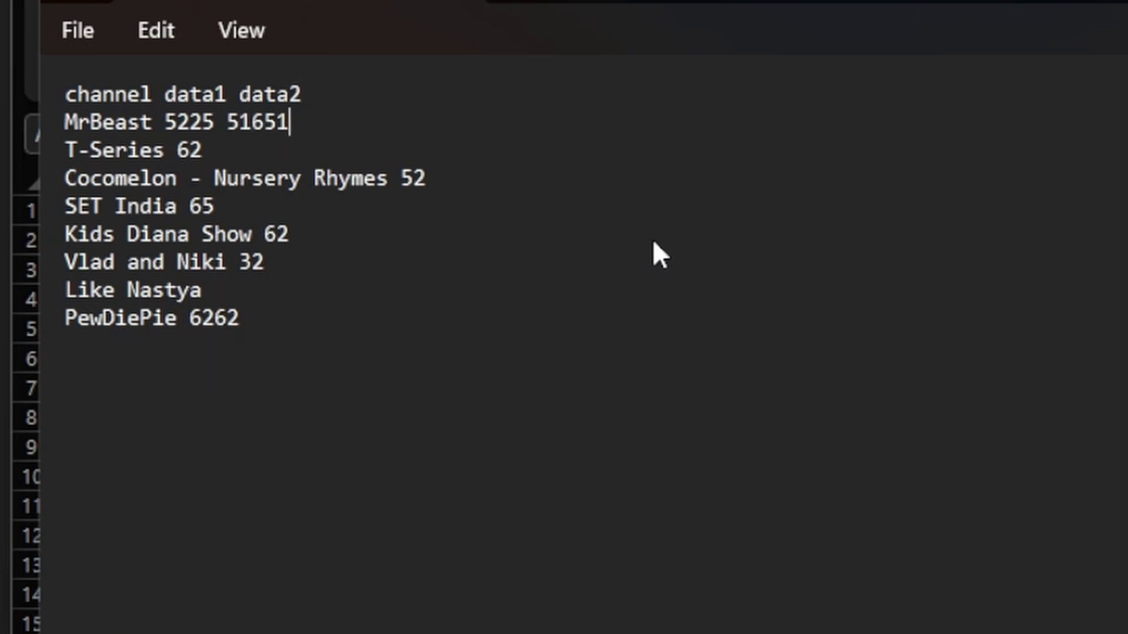
key("Down")
type("596189")
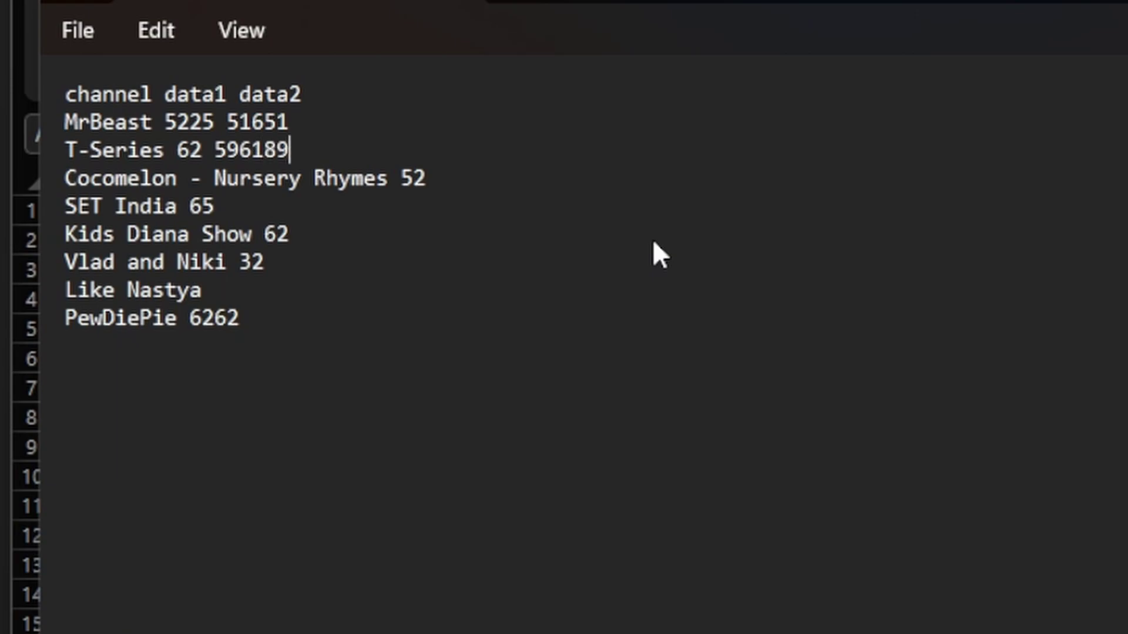
key("Down")
key("End")
type("5616")
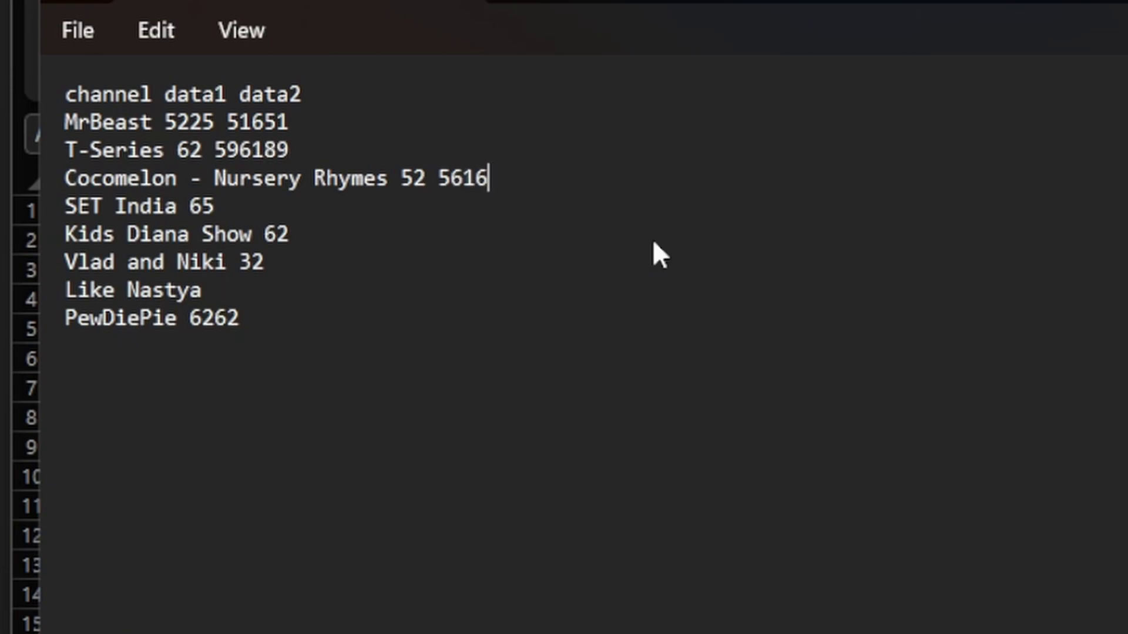
key("Down")
type("15698")
key("Down")
type("185981")
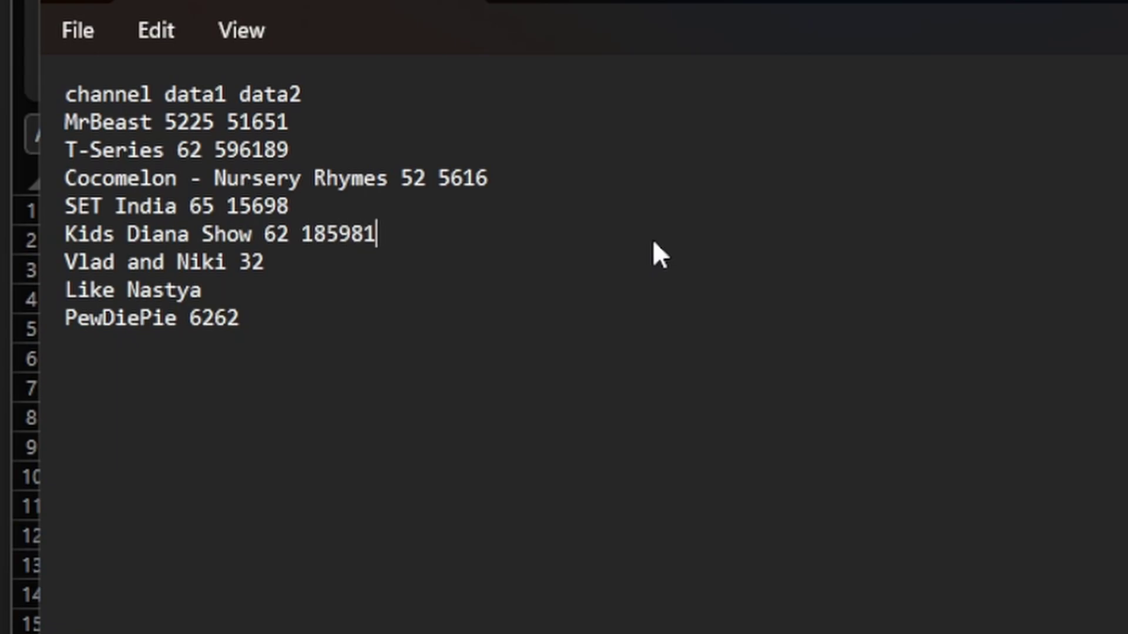
key("Down")
type("516")
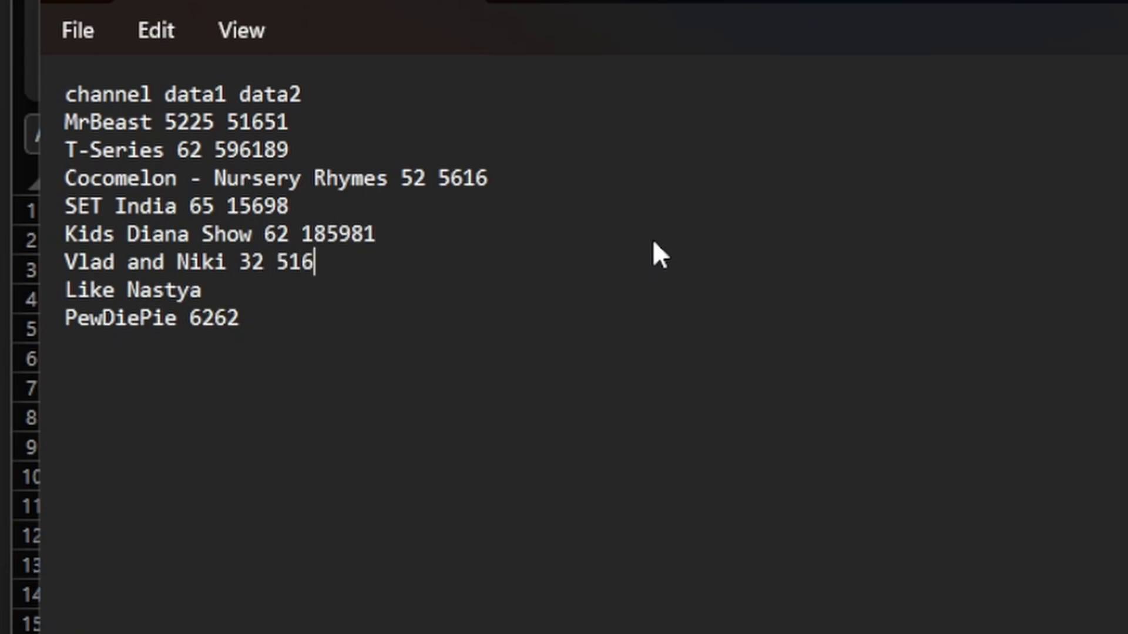
key("Down")
type("1561")
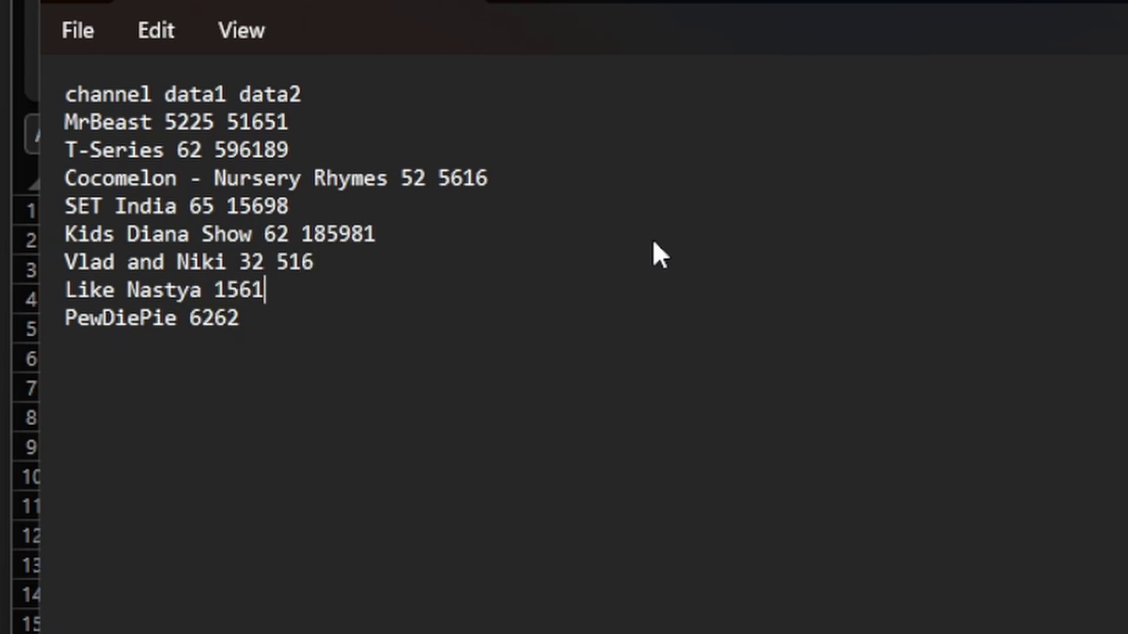
type("632 5123")
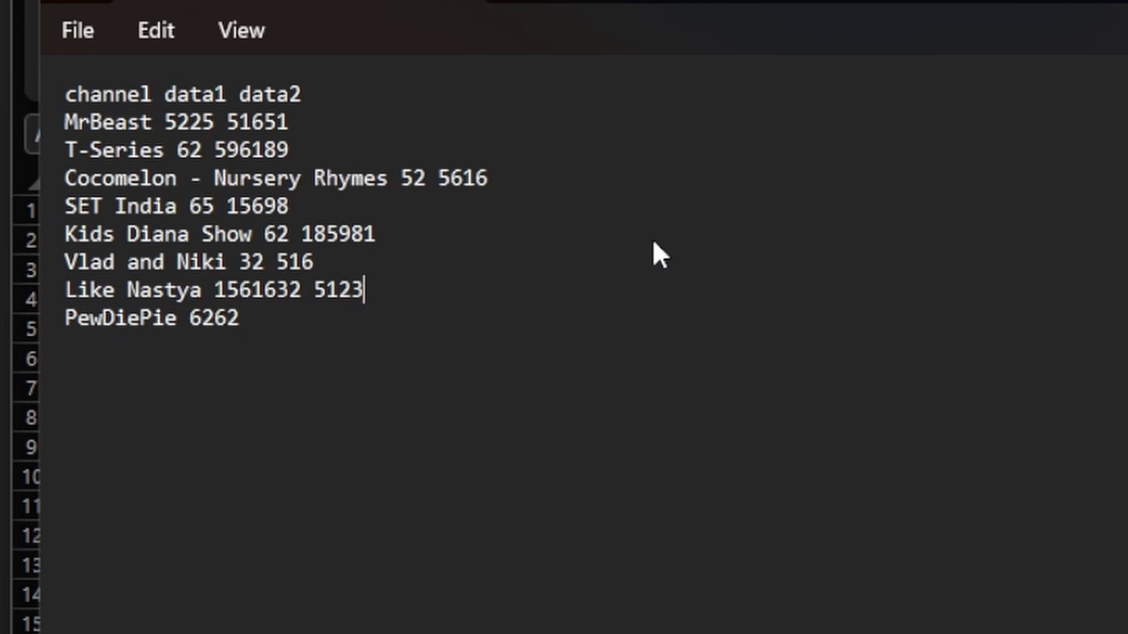
key("Down")
type("1651561")
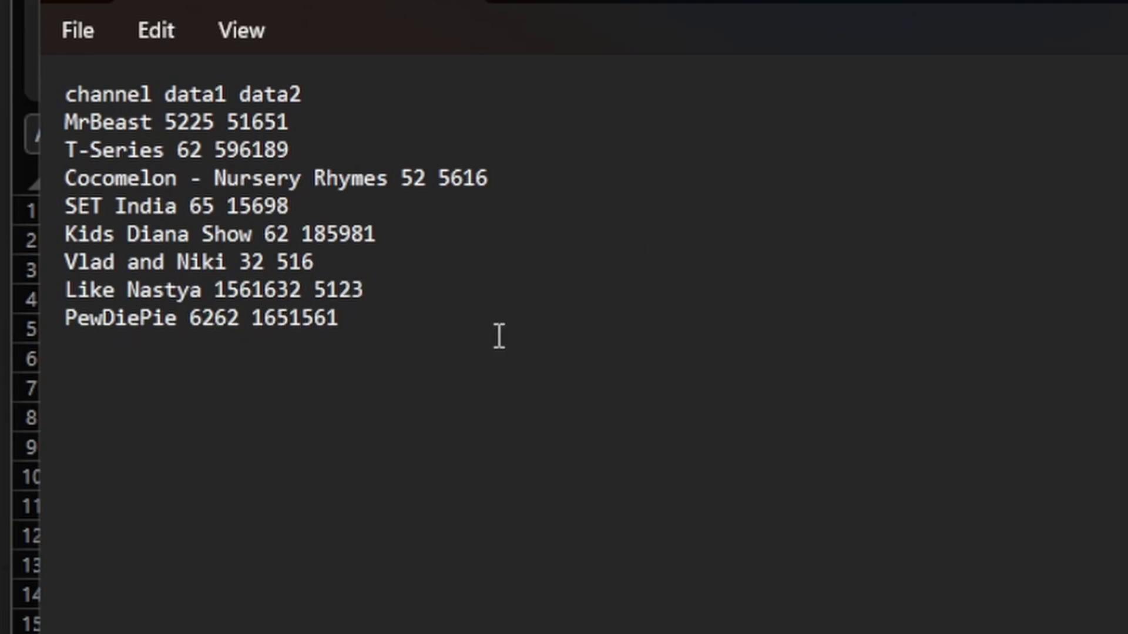
key("ctrl+a")
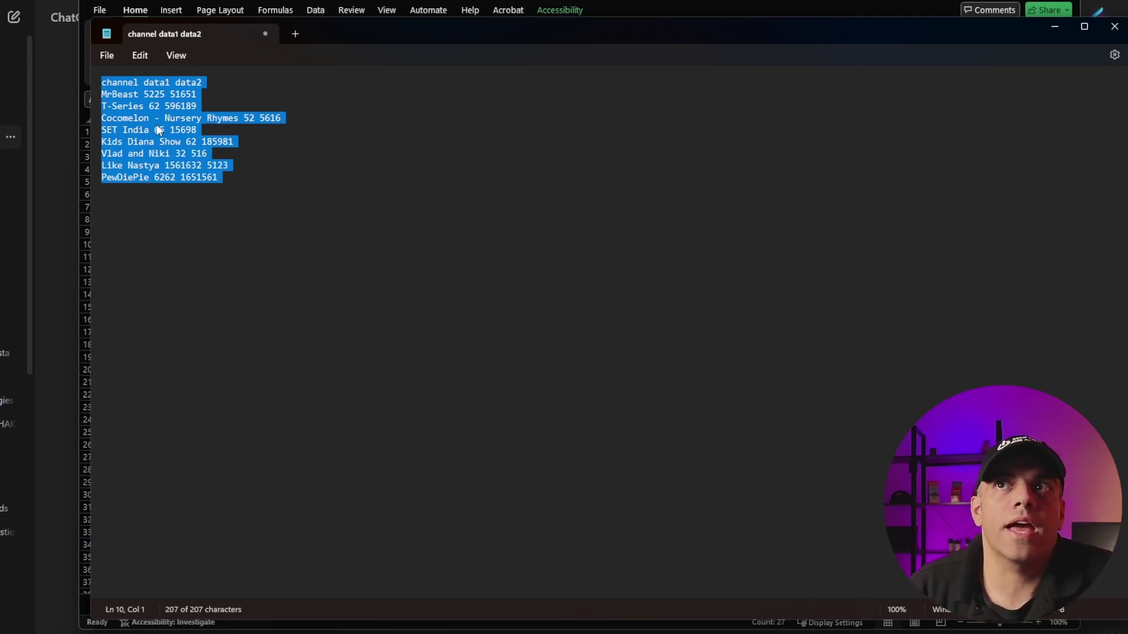
Step: Copy the Notepad channel list into a new Excel Sheet9 and autofit column A
right_click(158, 131)
left_click(205, 193)
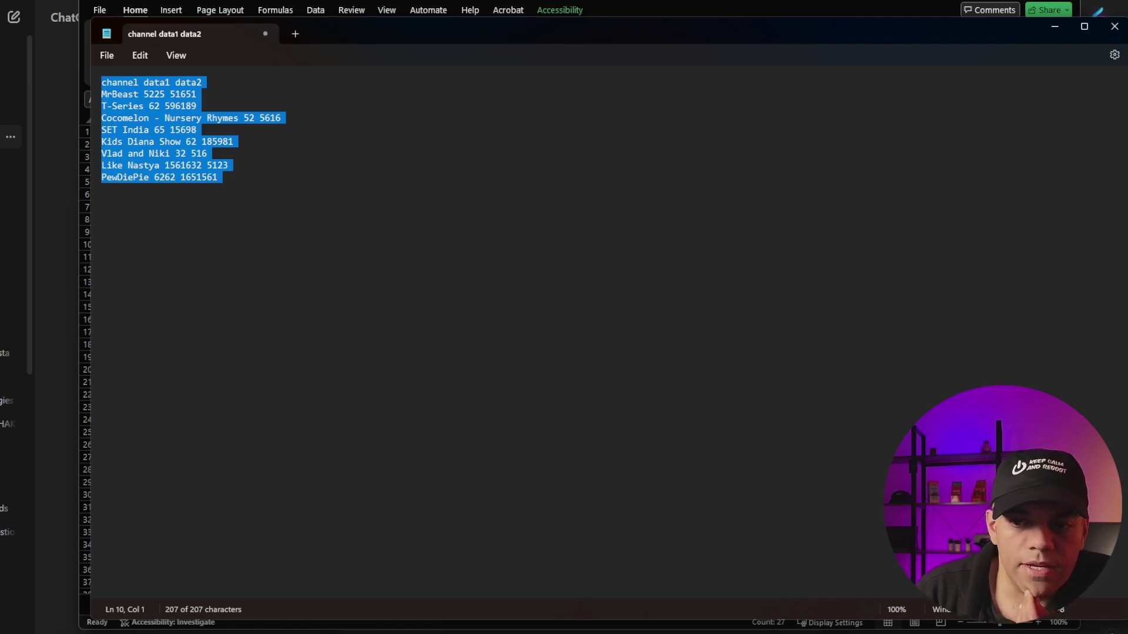
key("alt+Tab")
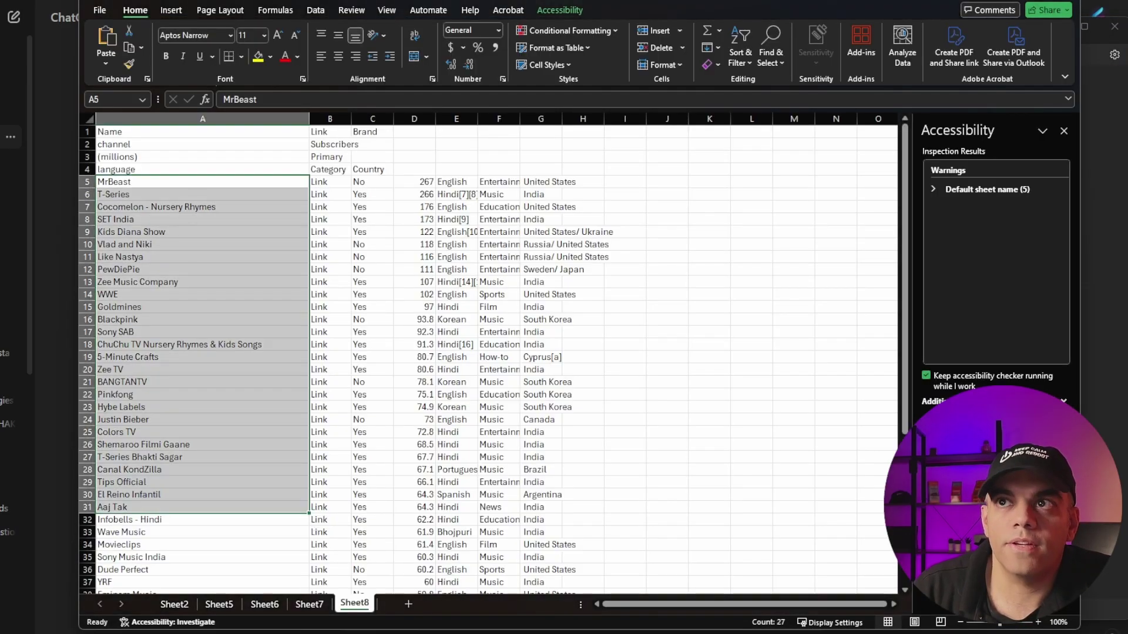
key("ctrl+v")
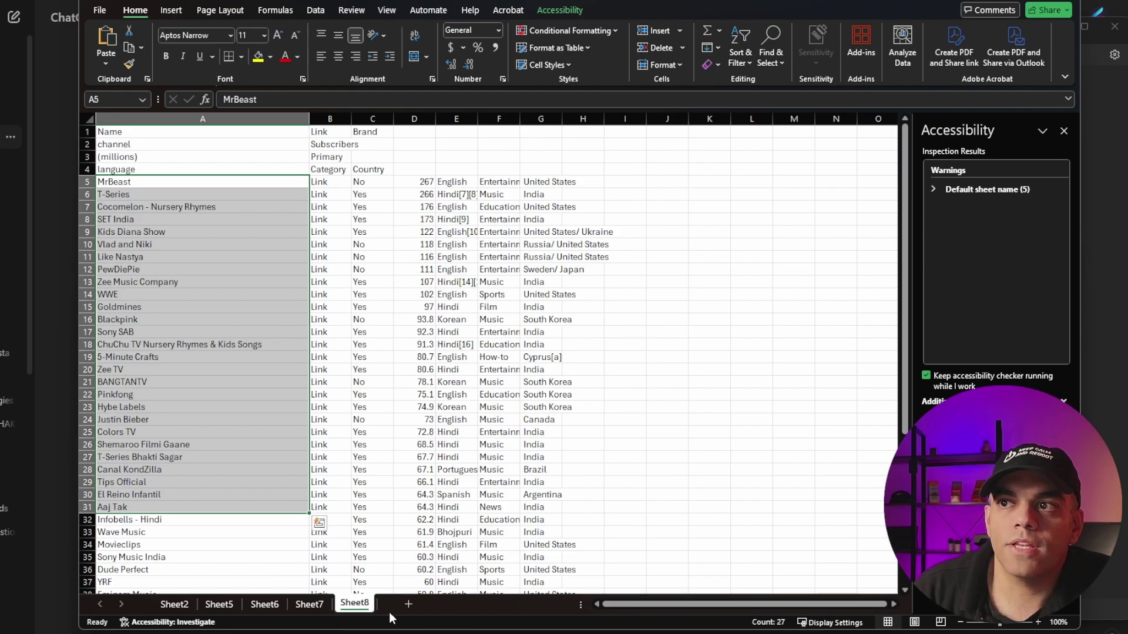
left_click(408, 604)
key("ctrl+v")
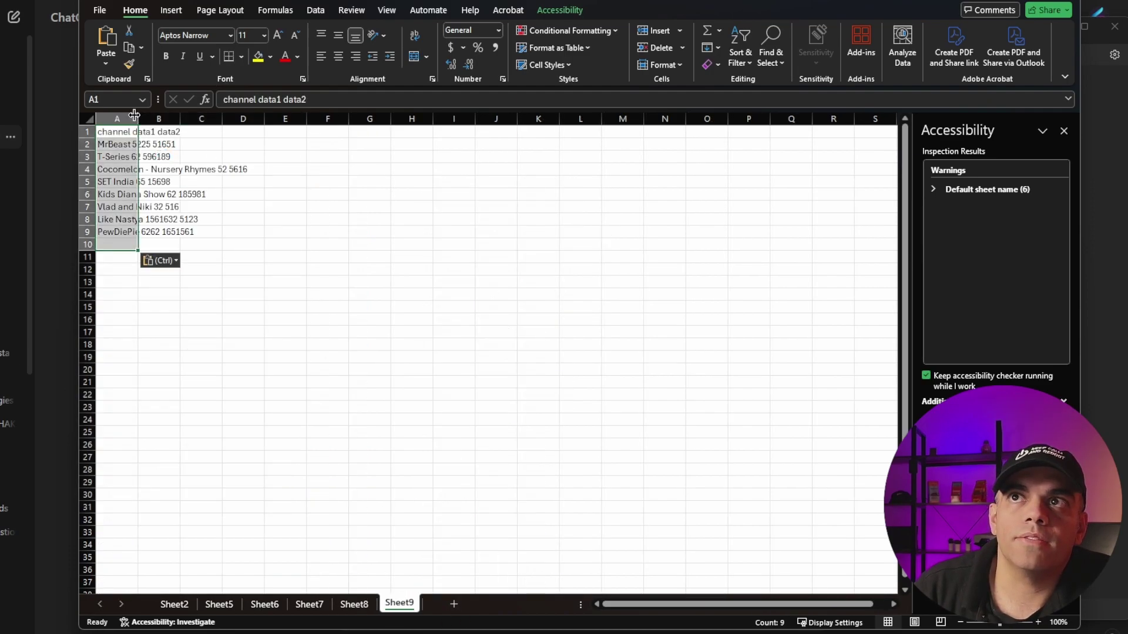
left_click_drag(137, 119, 137, 118)
double_click(137, 119)
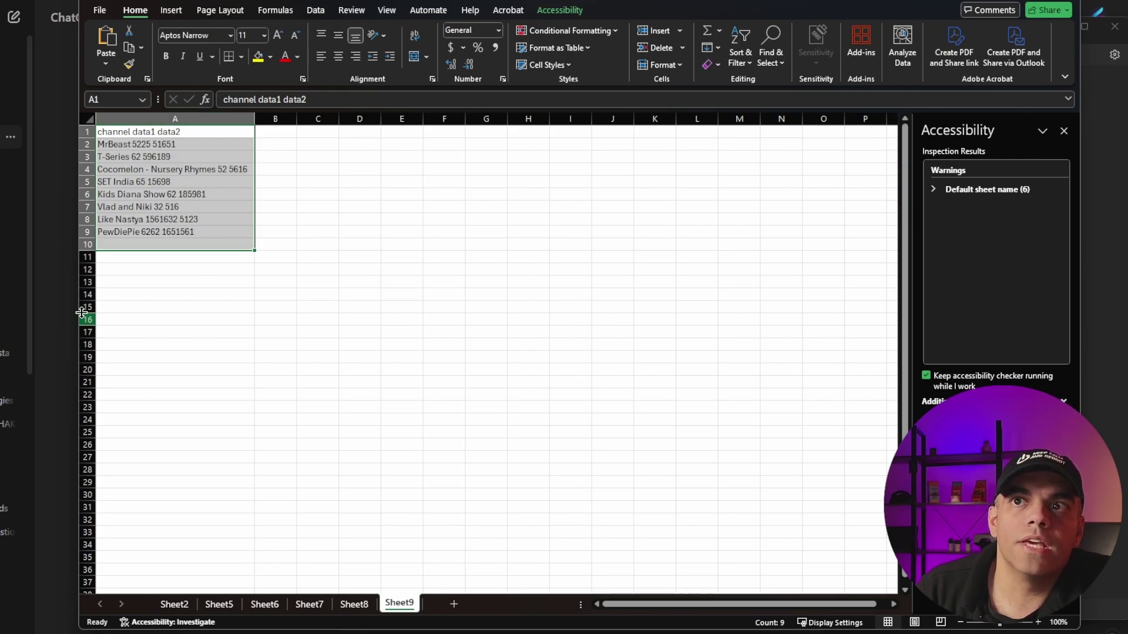
Step: Send ChatGPT 'fix this table' with the pasted channel list, then check the analysis code
left_click(67, 235)
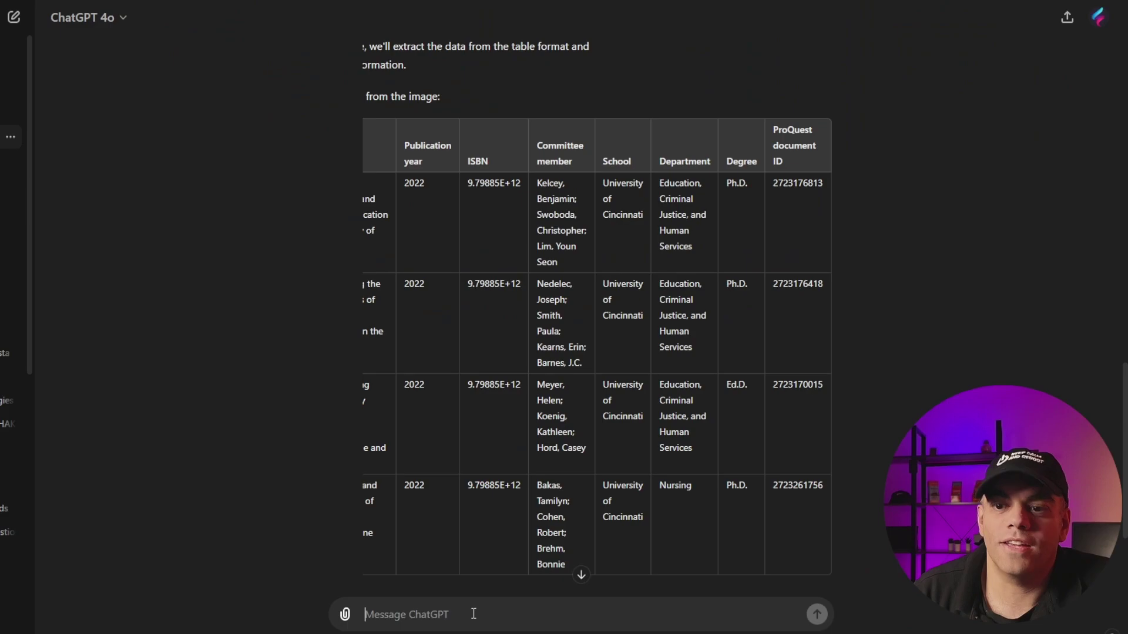
type("fix this ttable up")
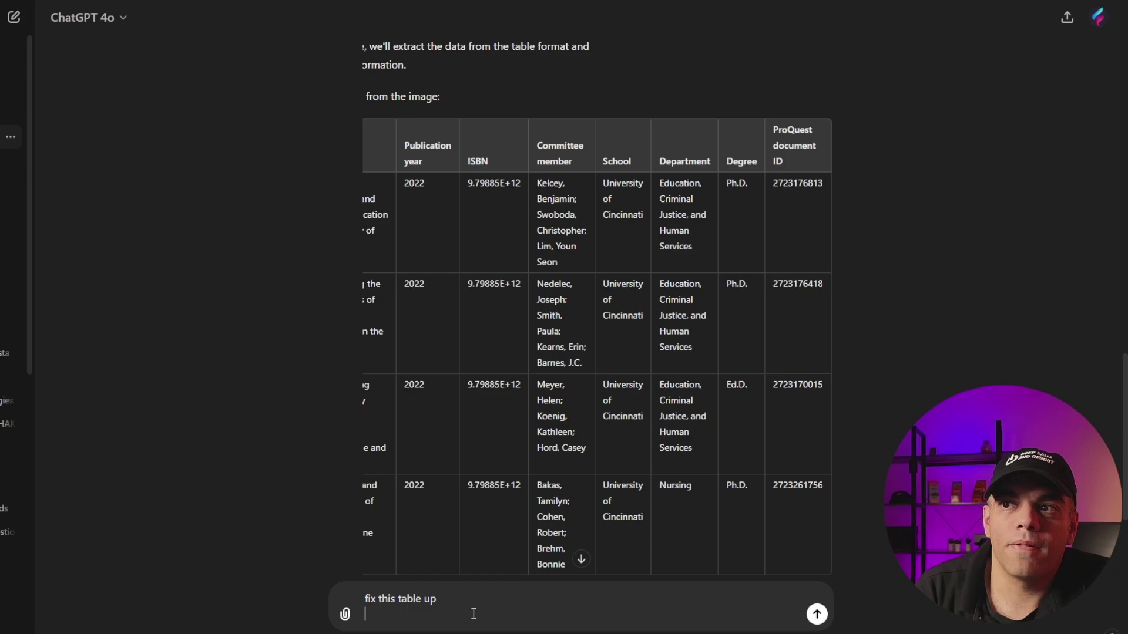
key("shift+Return")
key("ctrl+v")
key("Return")
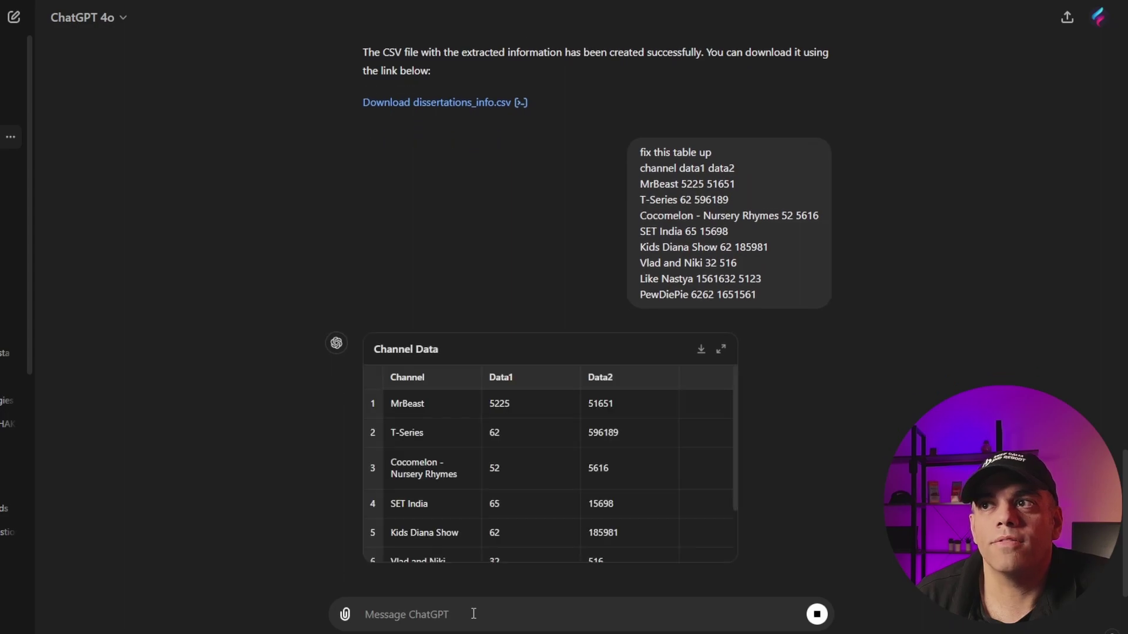
scroll(711, 416, "down", 2)
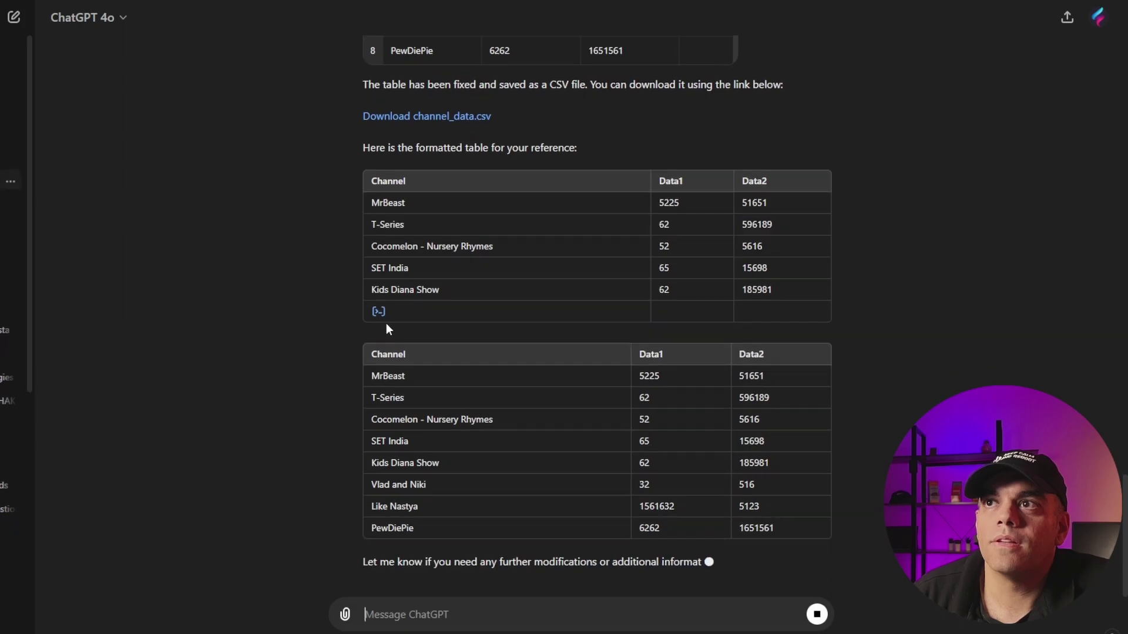
left_click(377, 285)
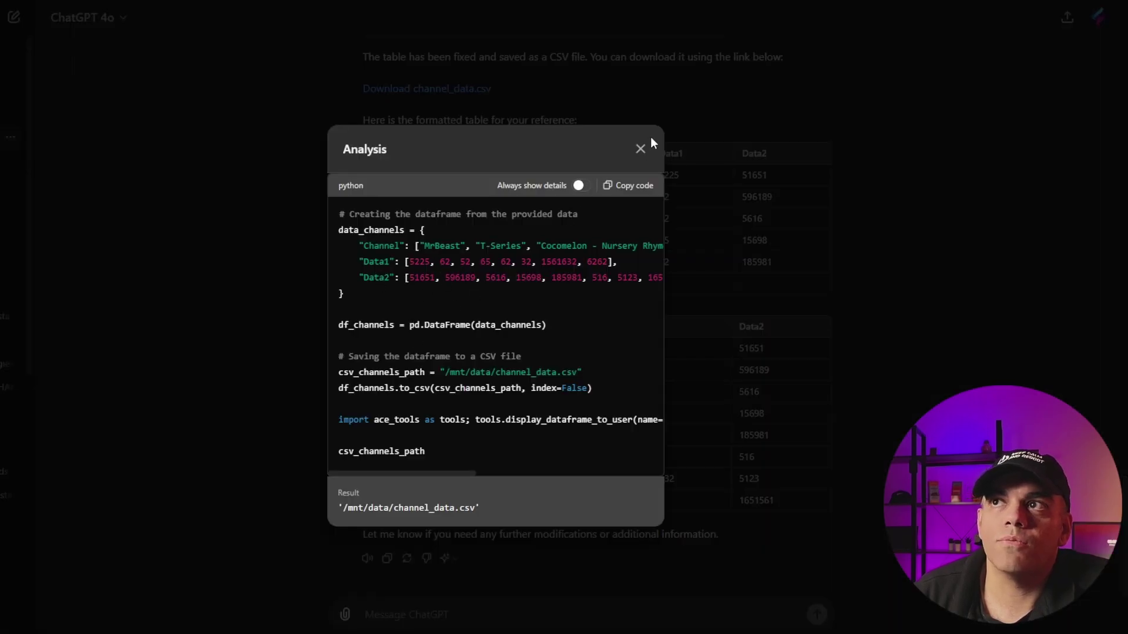
left_click(640, 149)
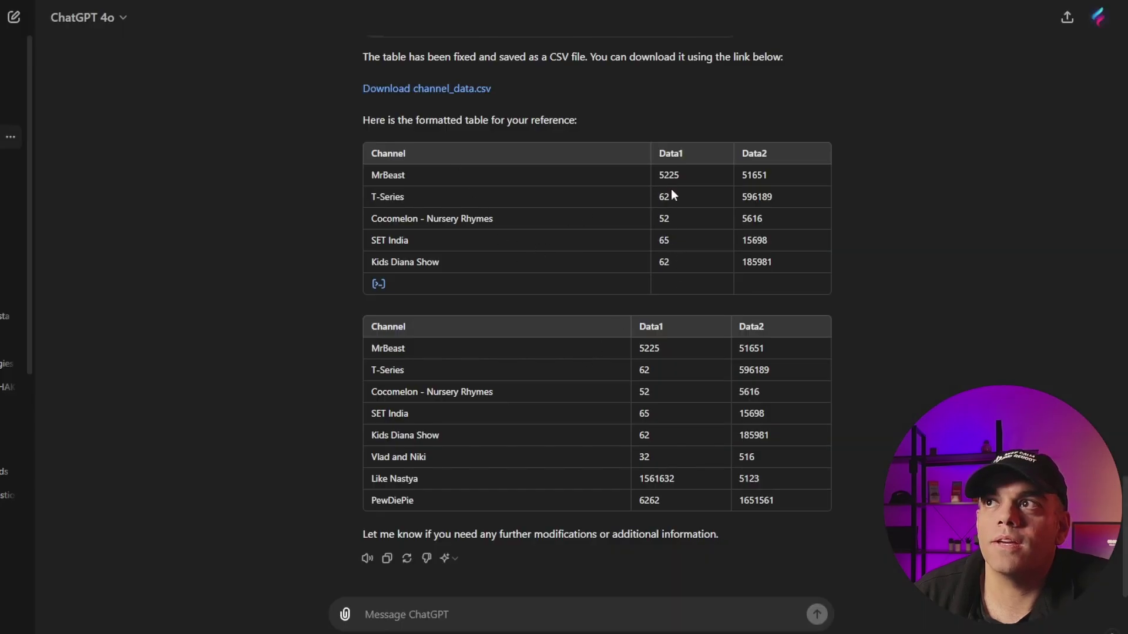
Step: Copy ChatGPT's cleaned channel table into a new Excel Sheet10 and widen column A
left_click_drag(367, 326, 778, 473)
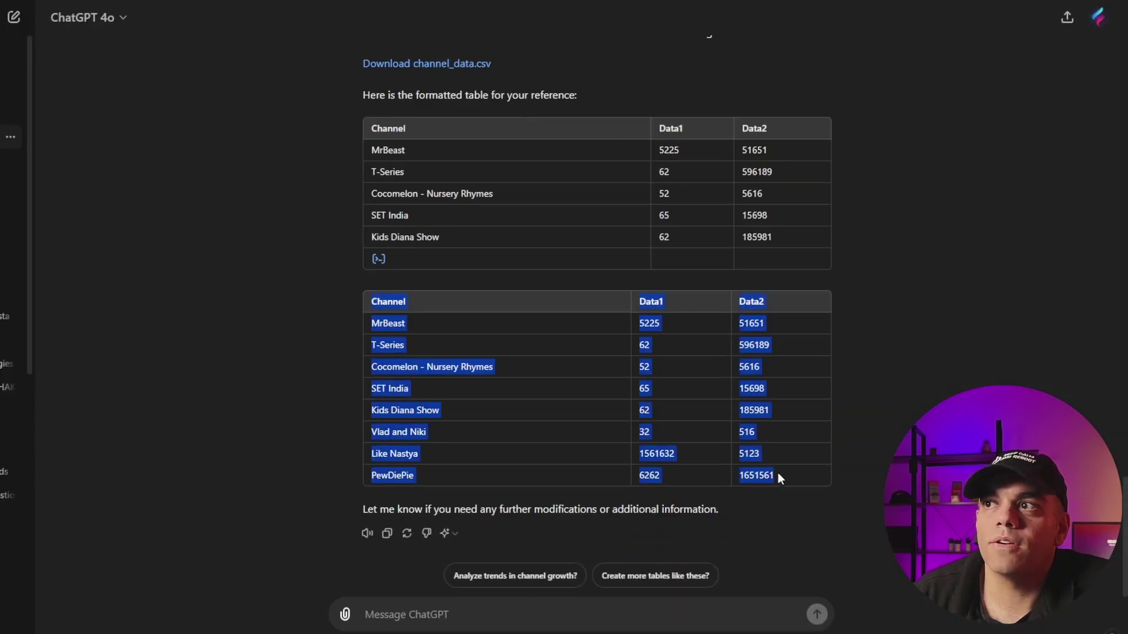
right_click(651, 333)
left_click(681, 347)
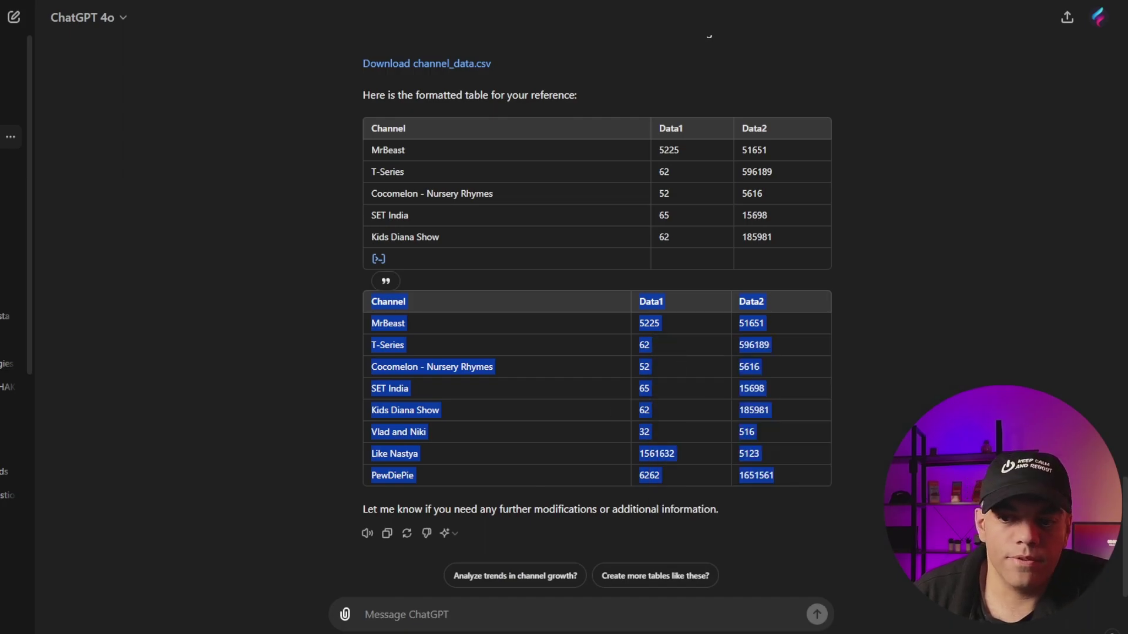
key("alt+Tab")
key("ctrl+v")
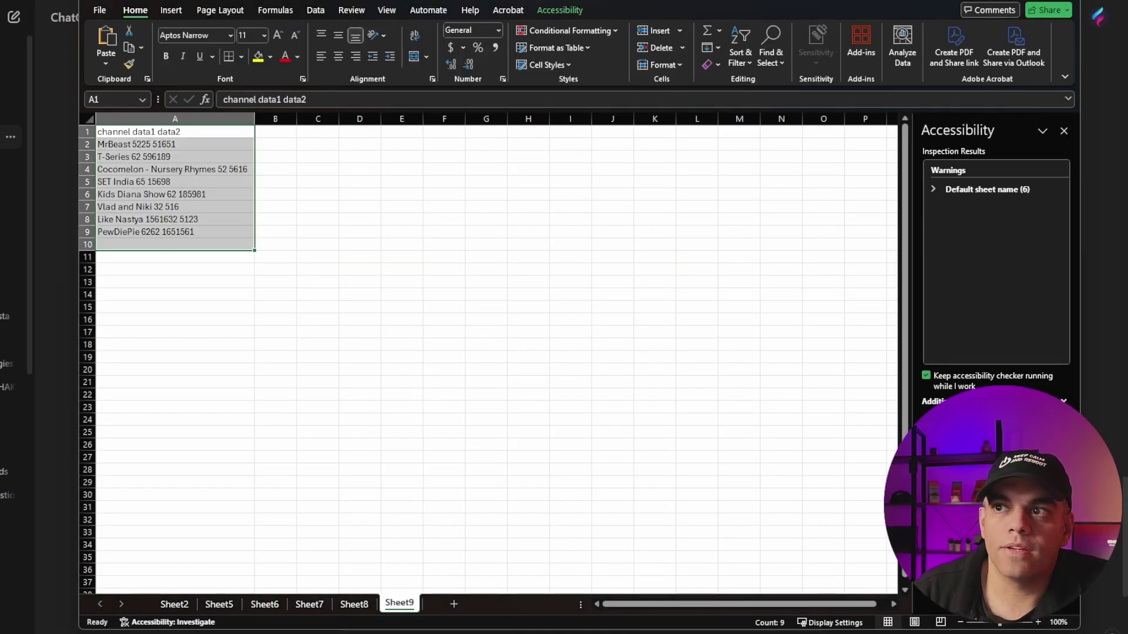
left_click(453, 604)
key("ctrl+v")
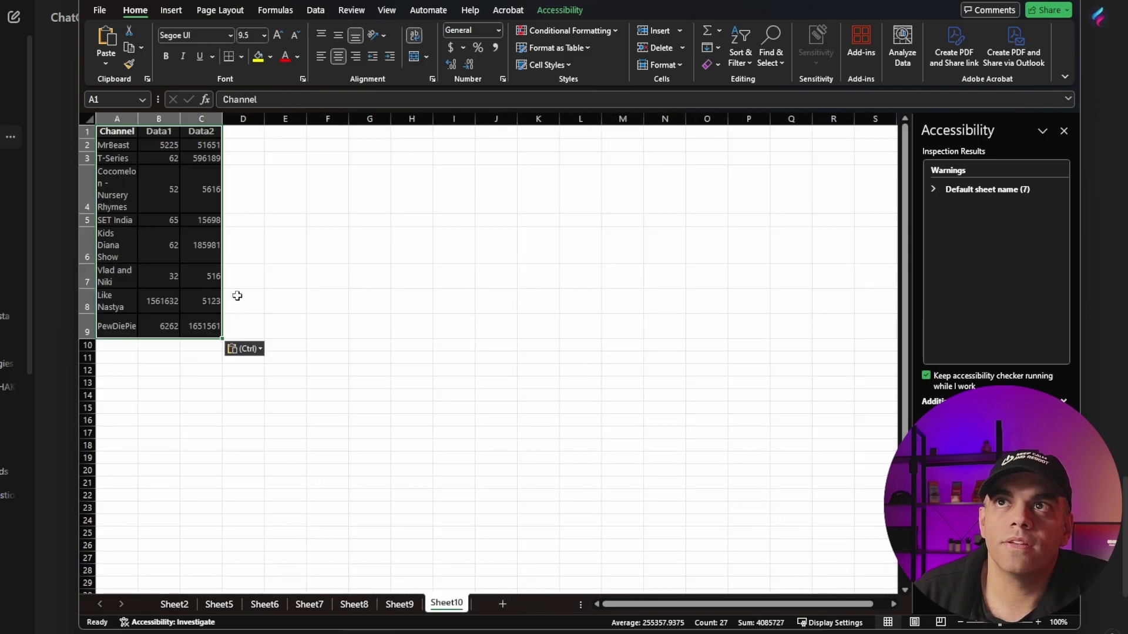
left_click_drag(139, 121, 381, 119)
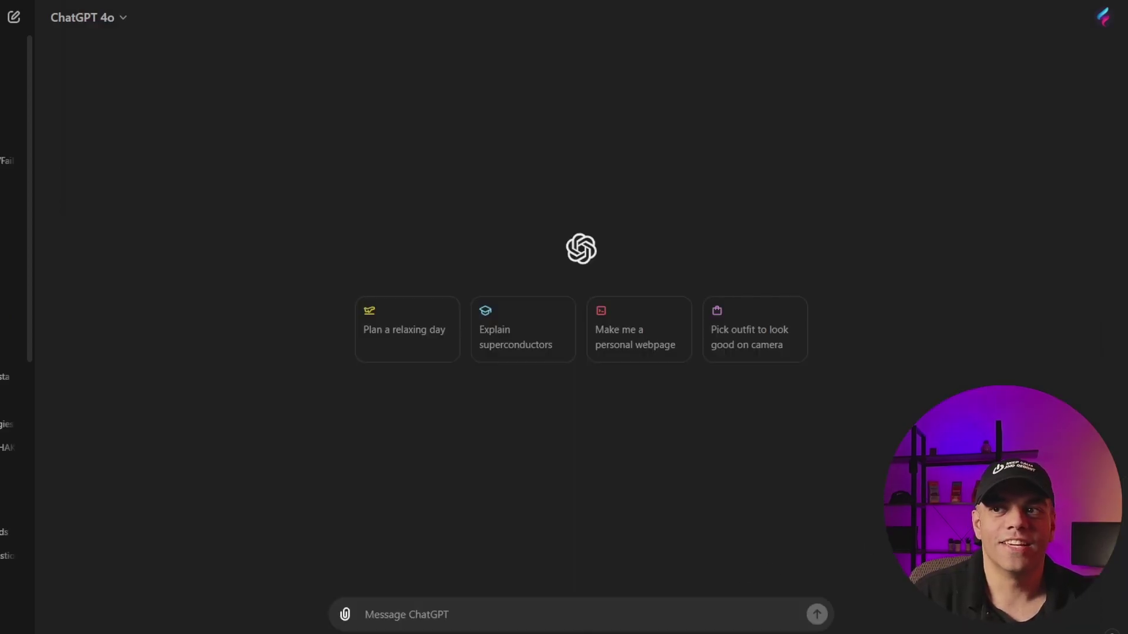
Step: Send the prepared YouTube channels prompt, ask to add Tech Extranet, and select the updated table
key("ctrl+v")
key("Return")
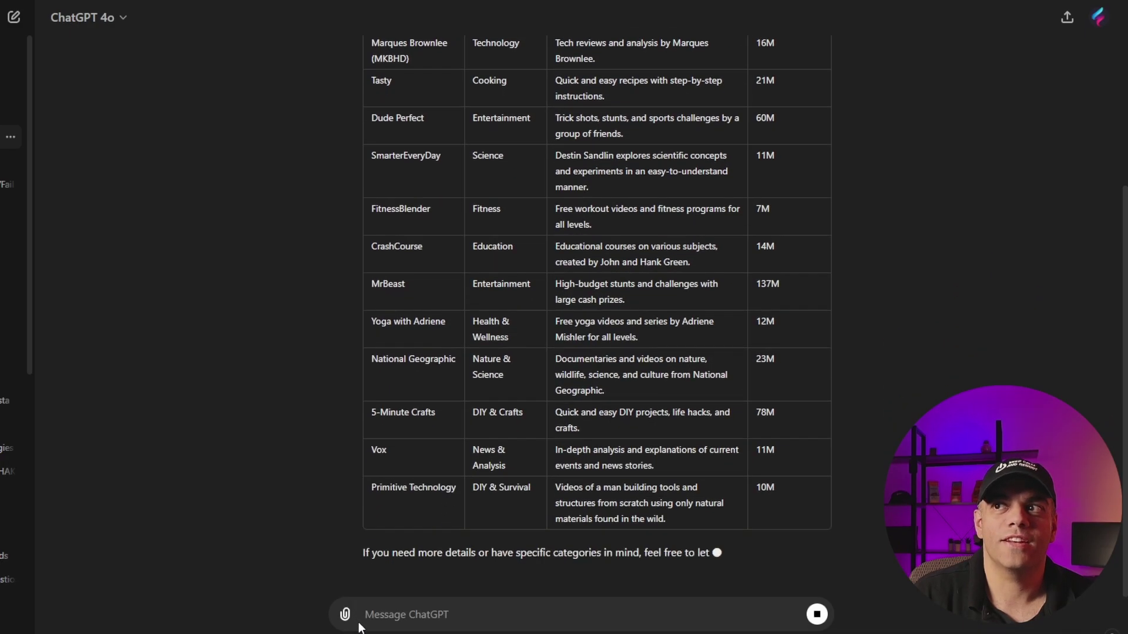
left_click(437, 624)
key("ctrl+v")
key("Return")
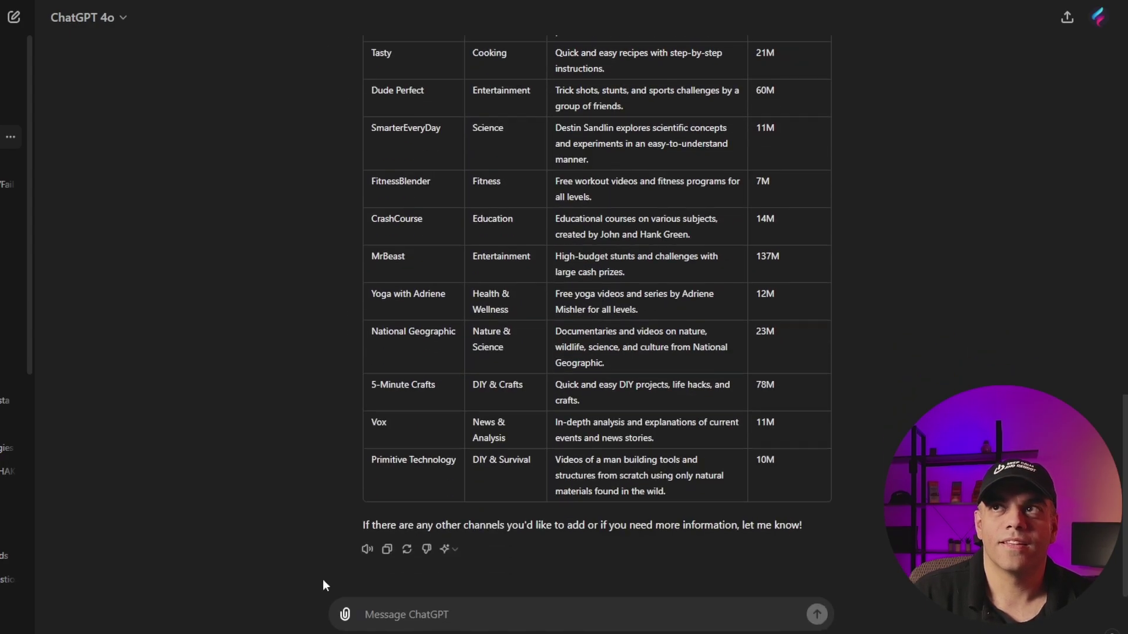
scroll(448, 533, "up", 3)
scroll(447, 529, "up", 2)
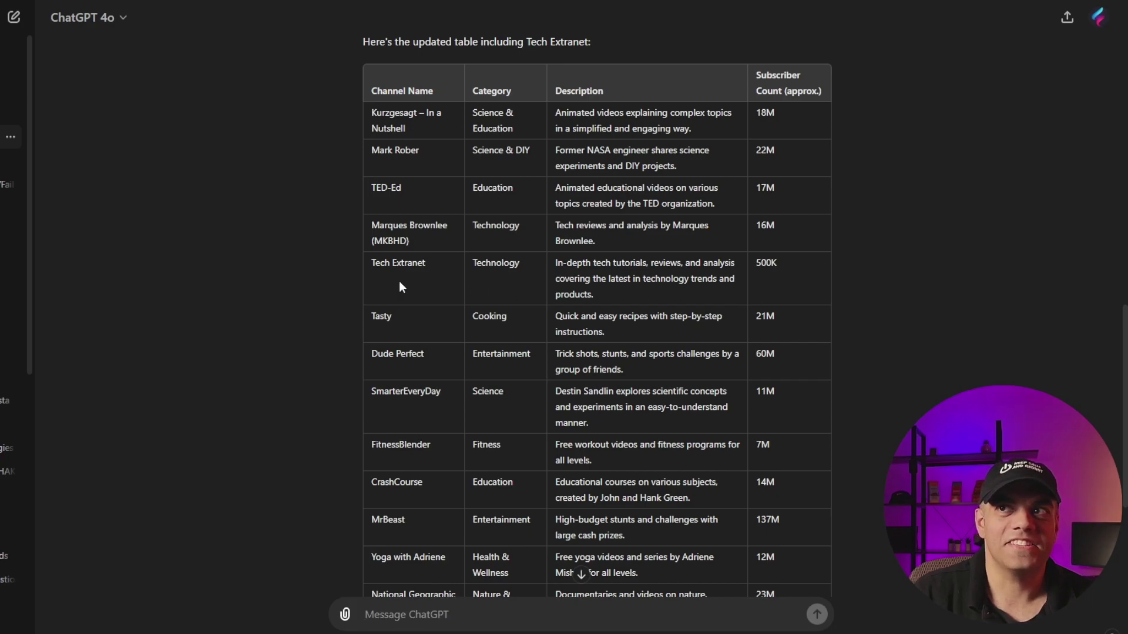
left_click_drag(368, 260, 815, 280)
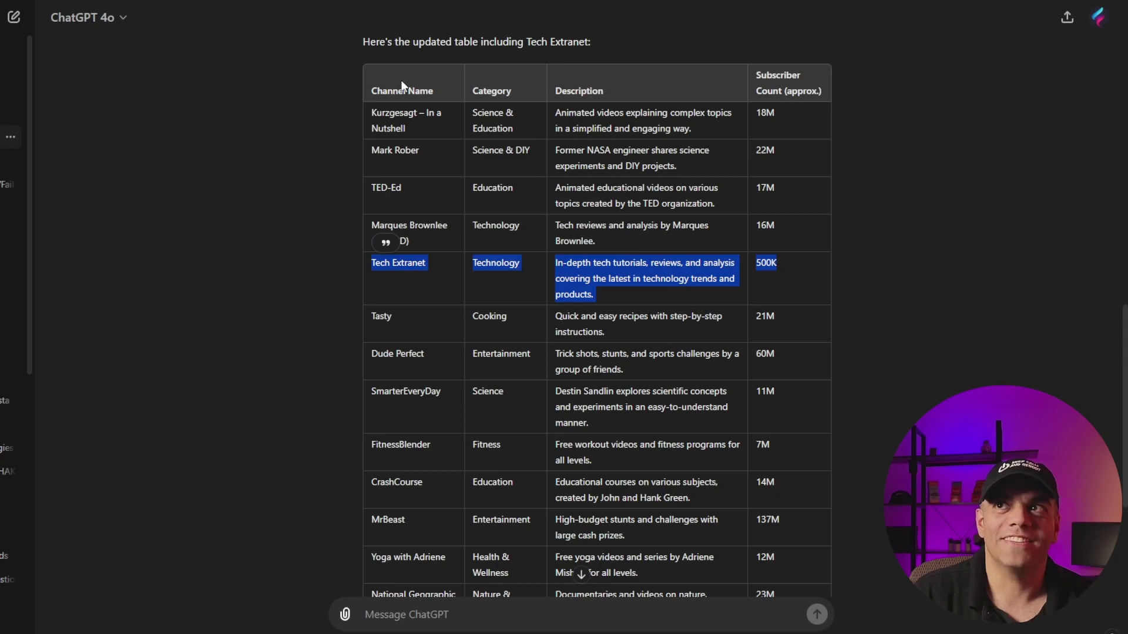
left_click_drag(372, 89, 792, 525)
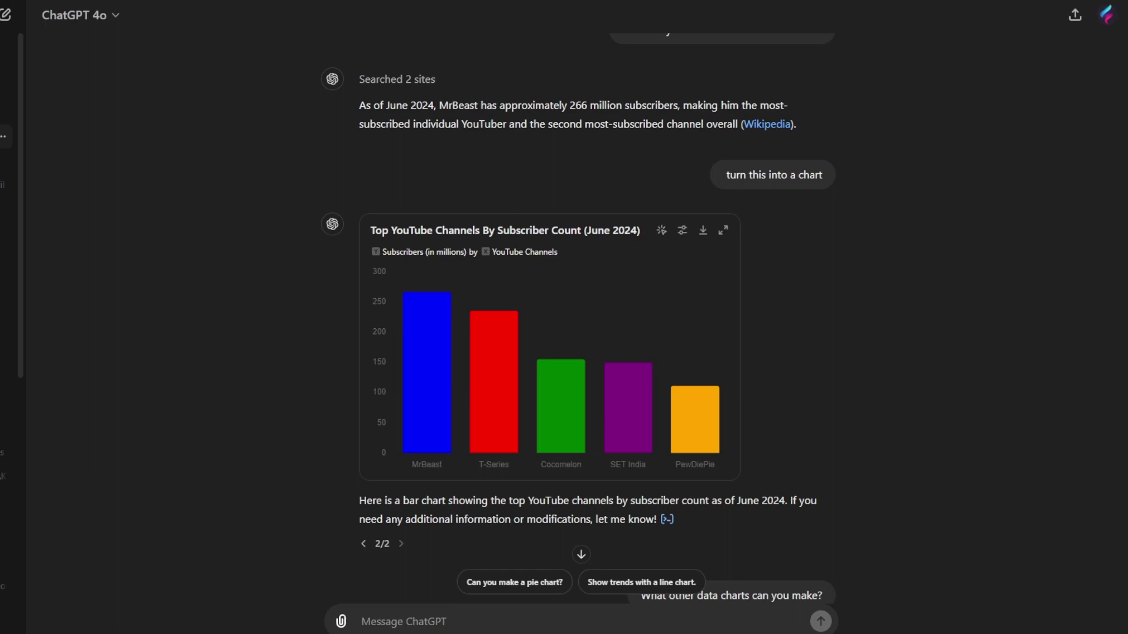
Step: Review the suggested chart types, then ask ChatGPT to 'create a pie chart'
mouse_move(381, 541)
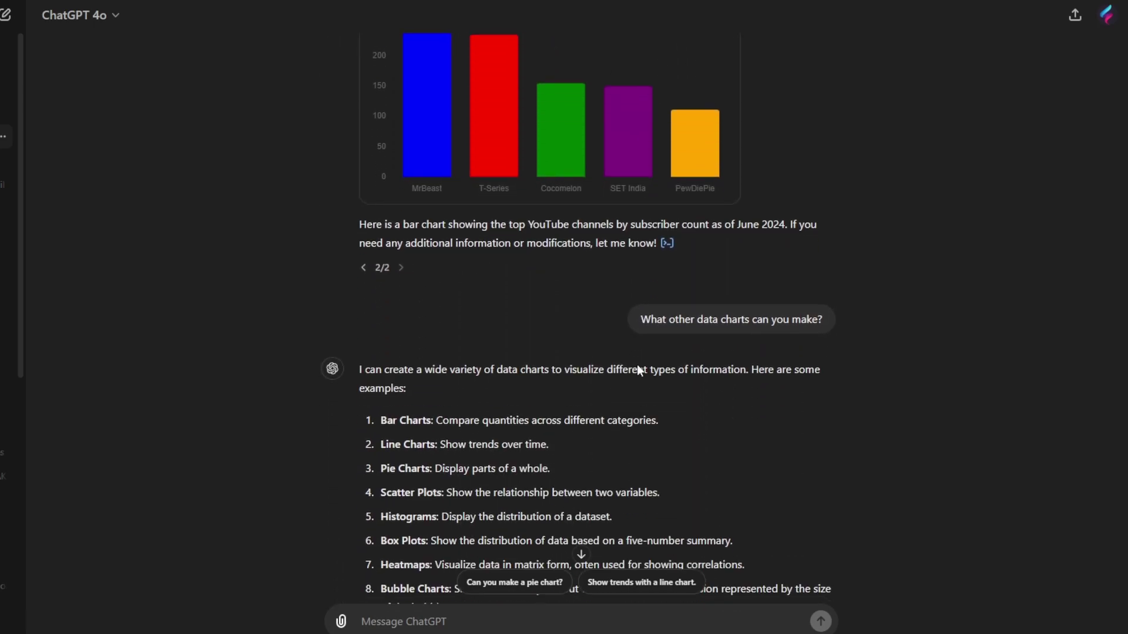
scroll(483, 285, "down", 3)
left_click_drag(378, 231, 516, 414)
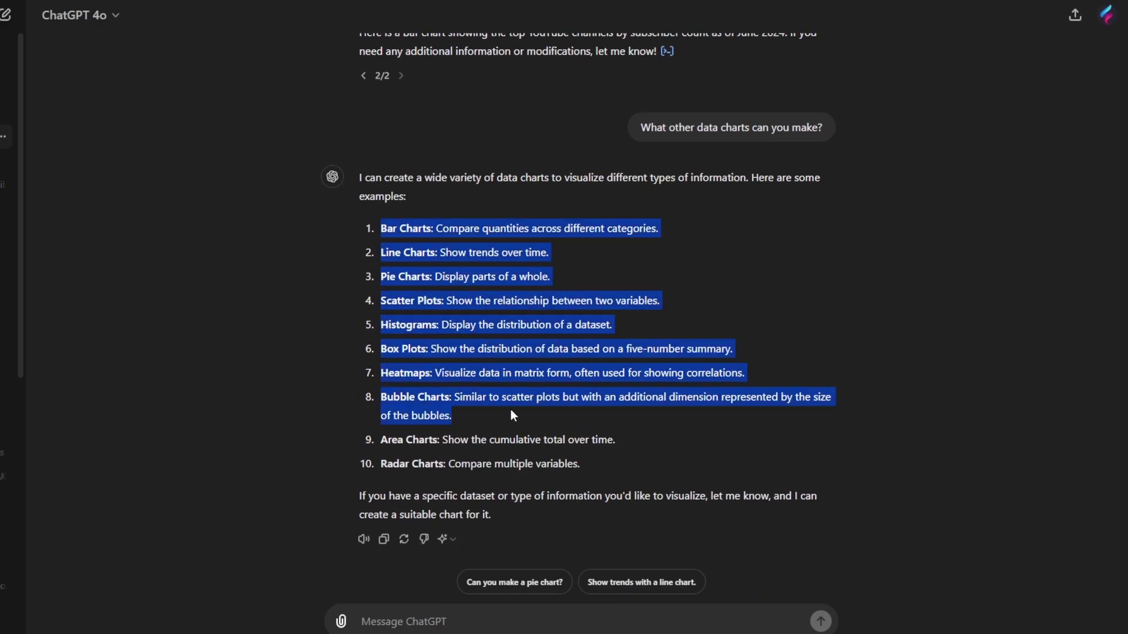
left_click(532, 345)
left_click(461, 622)
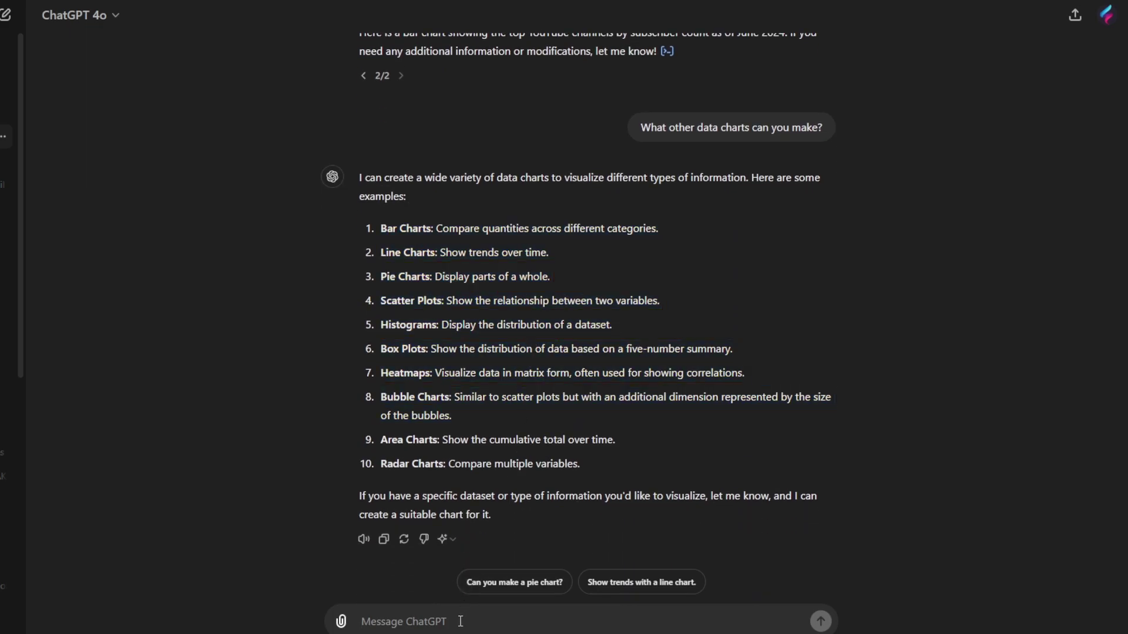
type("create a")
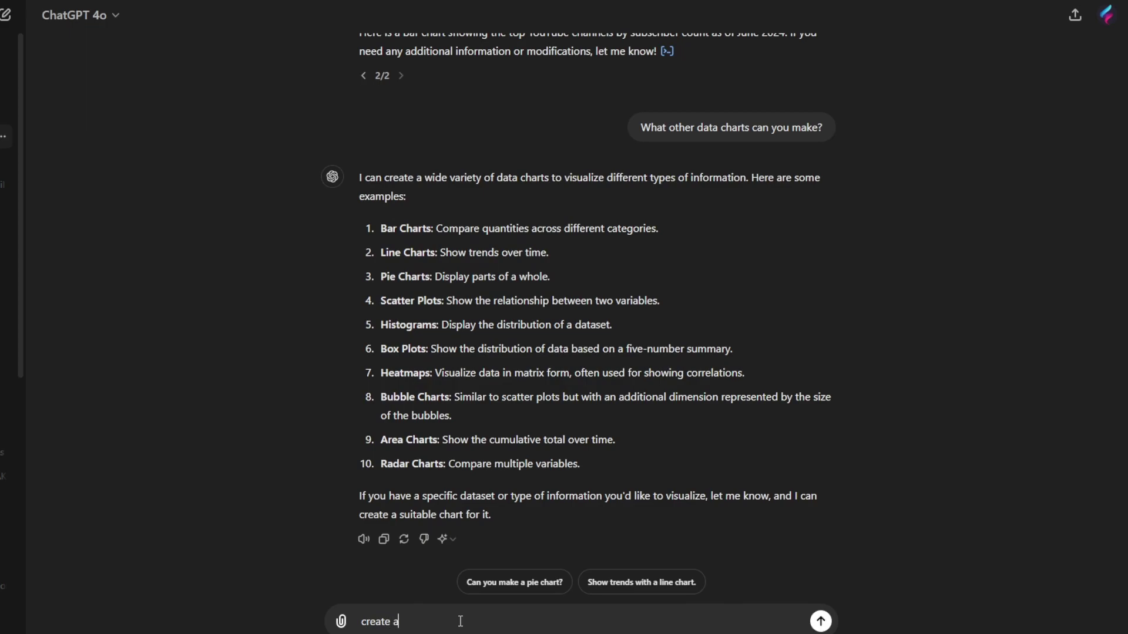
type(" pie chart")
key("Return")
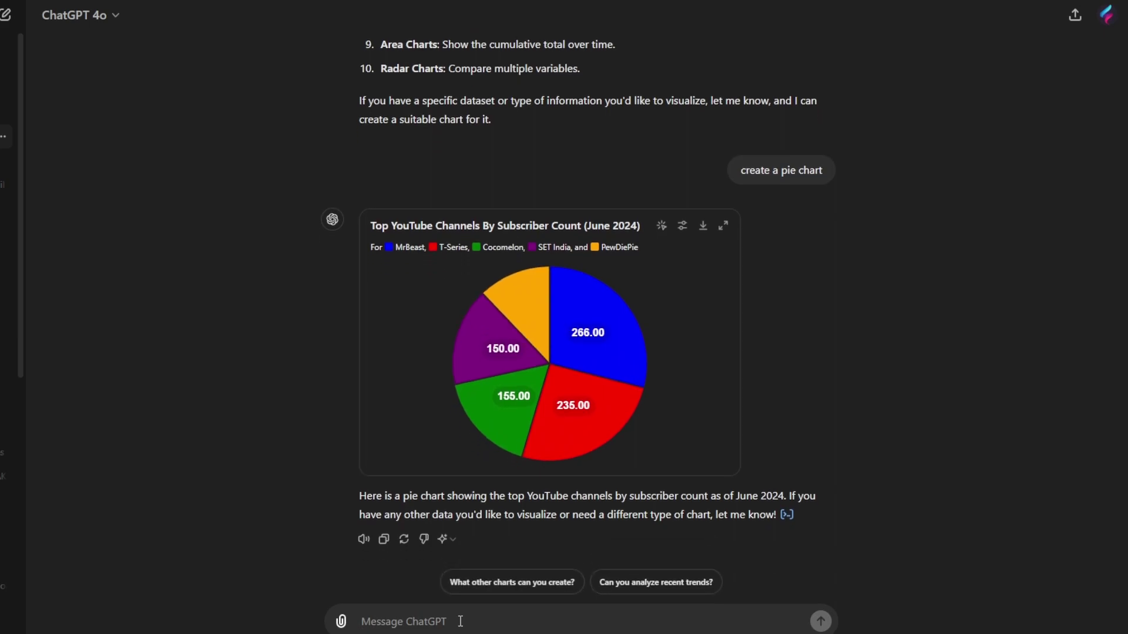
Step: Request the subscriber data as 'an area chart'
type("an area chart")
key("Return")
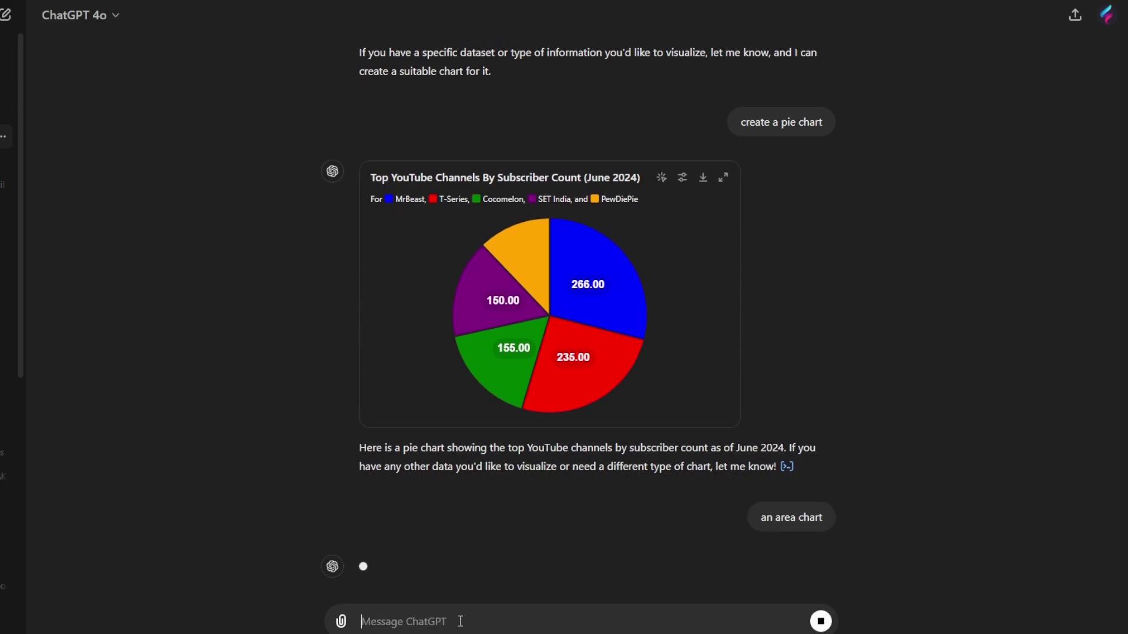